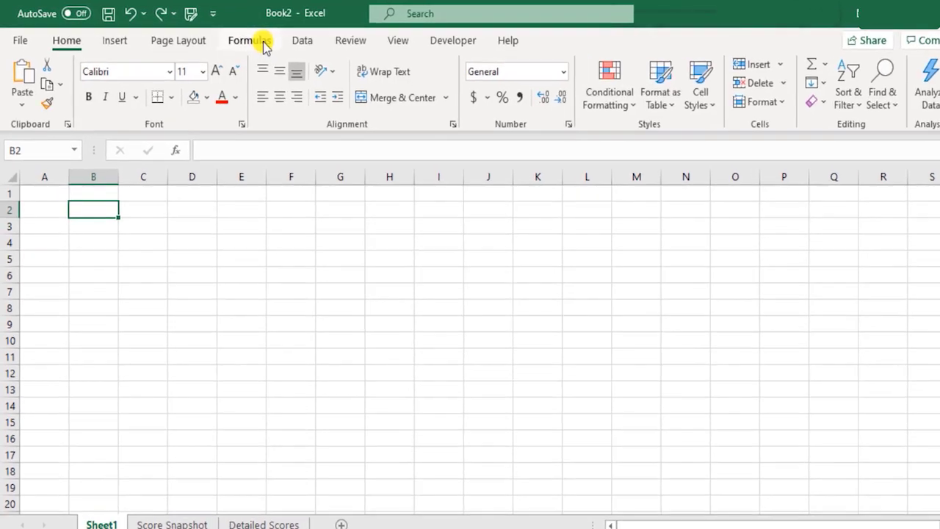
# Step: Show Excel's Logical function list (AND, IF, IFS, SWITCH, XOR) from the Formulas ribbon
pyautogui.click(246, 40)
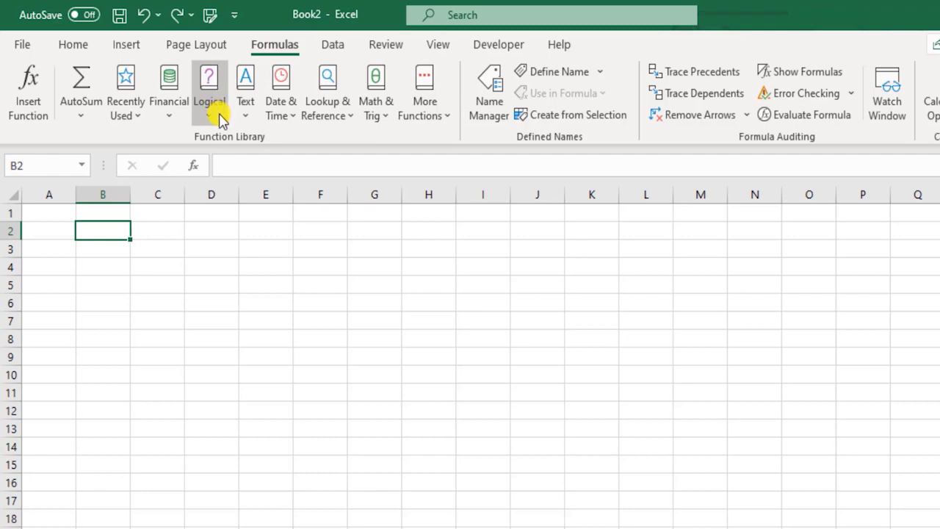
pyautogui.click(219, 114)
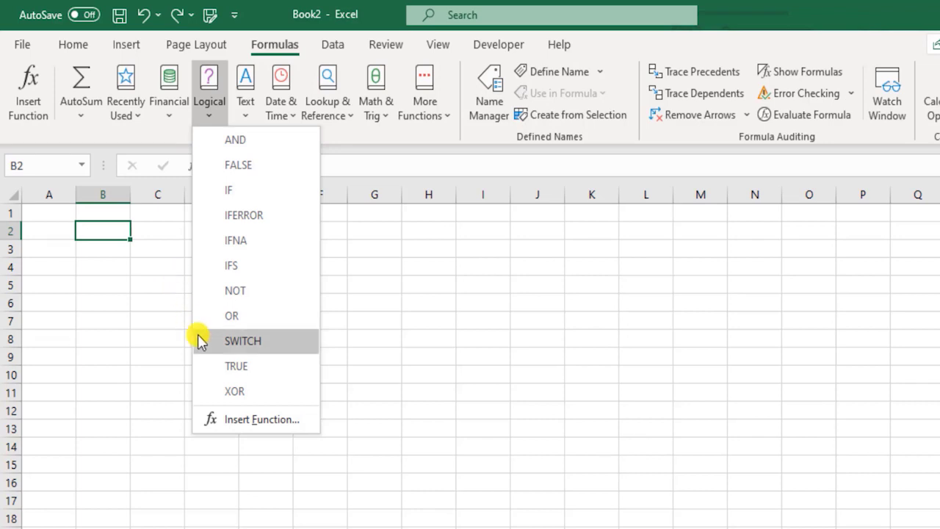
pyautogui.moveTo(281, 346)
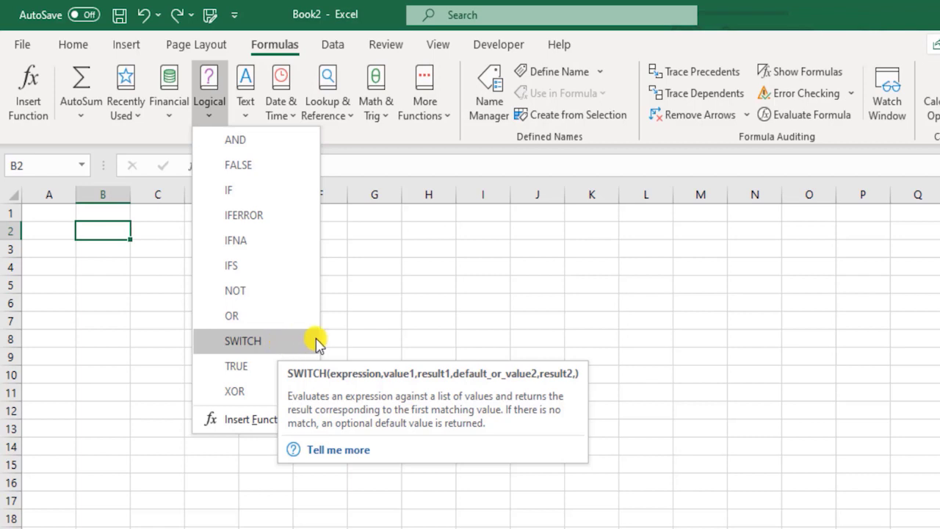
# Step: Enter TRUE in B2 and FALSE in B3
pyautogui.click(102, 233)
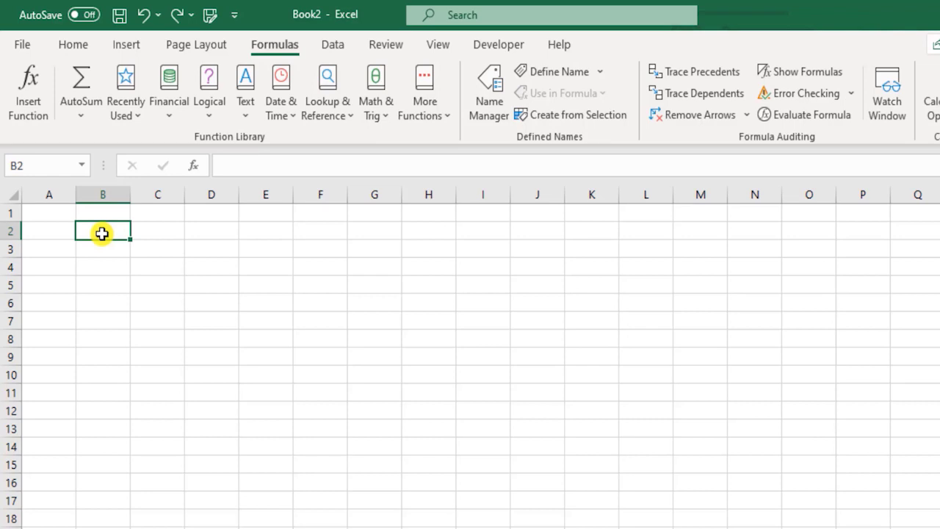
pyautogui.write('TRUE')
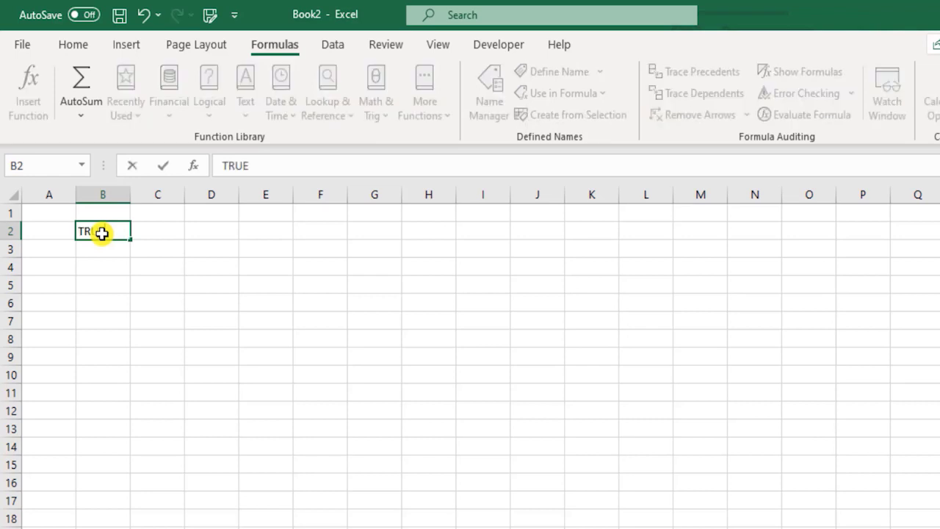
pyautogui.press('Return')
pyautogui.write('FALSE')
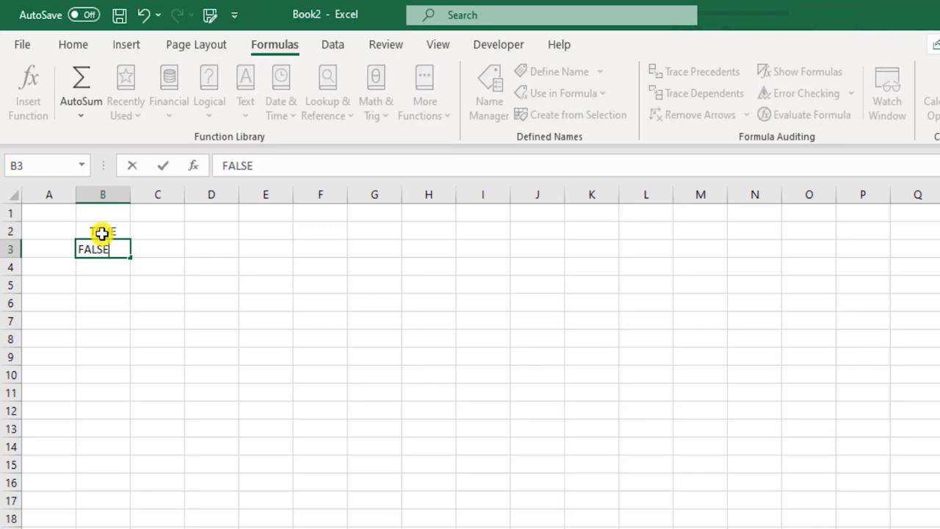
pyautogui.press('Return')
pyautogui.press('Up')
pyautogui.click(103, 233)
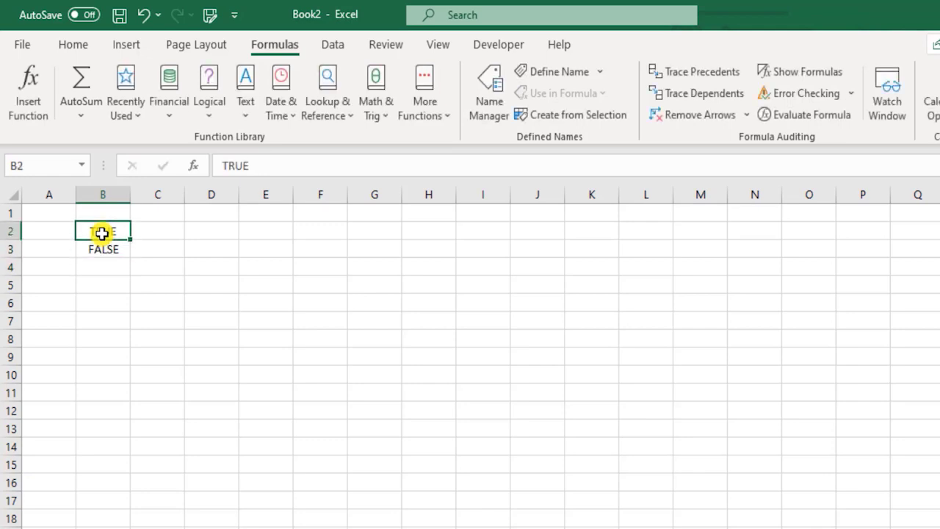
# Step: Enter the numeric equivalents 1 and 0 in C2:C3 beside TRUE and FALSE
pyautogui.click(157, 230)
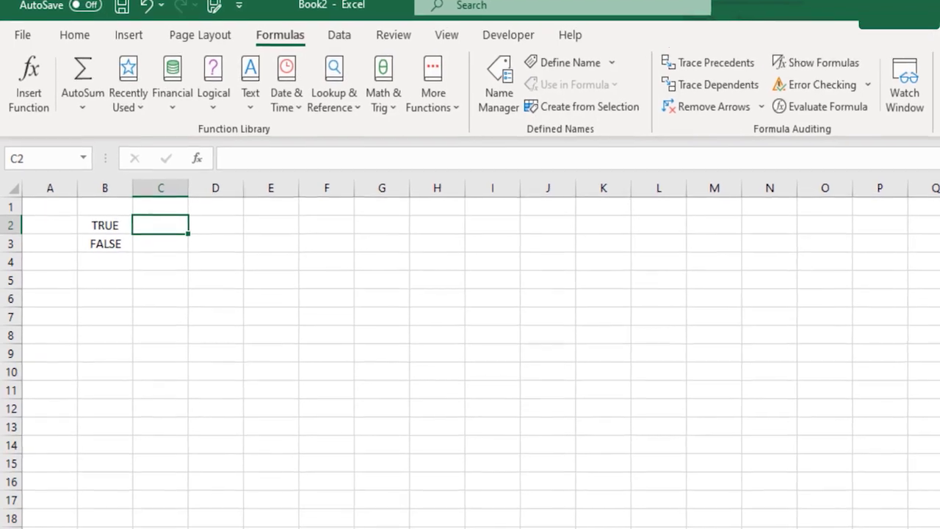
pyautogui.write('1')
pyautogui.press('Return')
pyautogui.write('0')
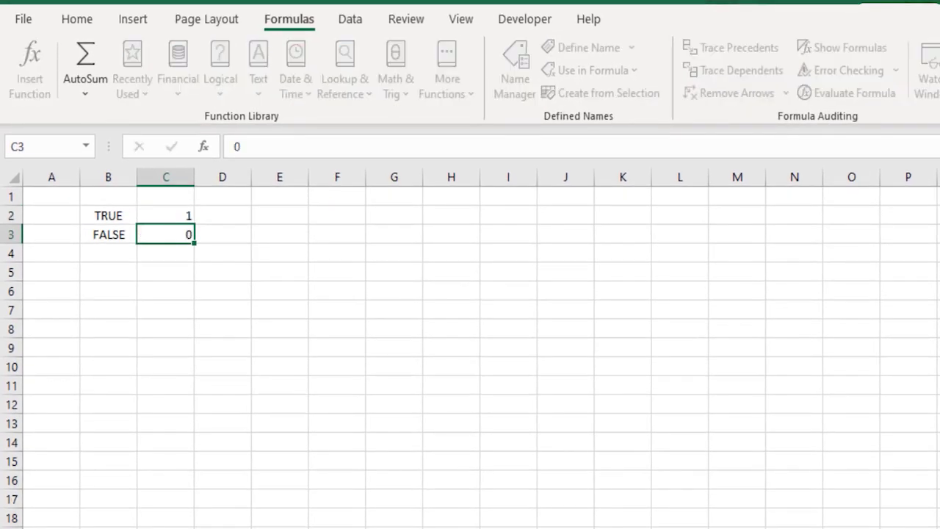
pyautogui.press('Return')
pyautogui.press('Up')
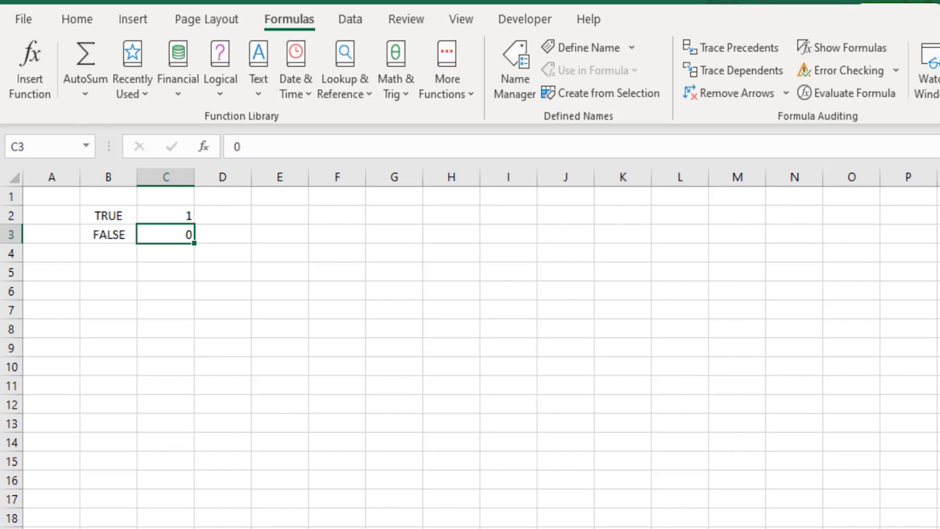
pyautogui.press('Up')
pyautogui.press('Left')
pyautogui.hotkey('shift', 'Down')
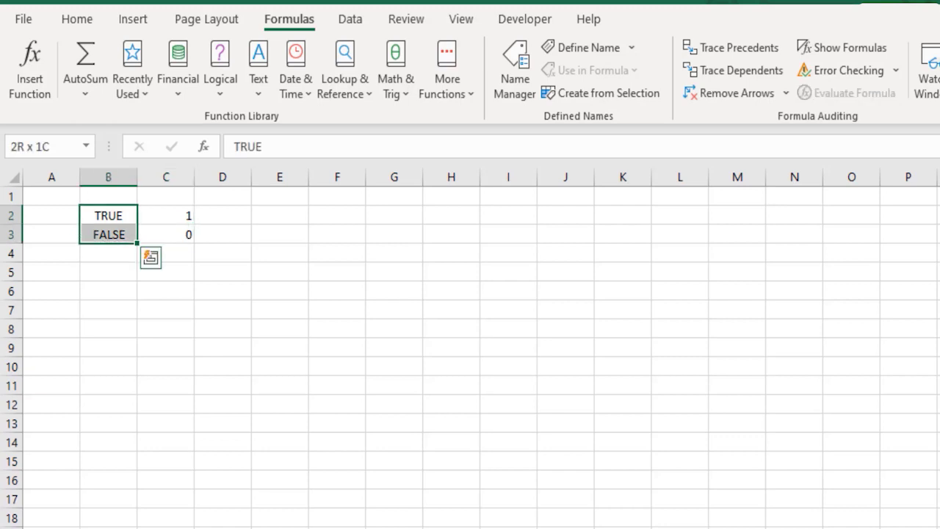
pyautogui.press('Down')
pyautogui.press('Down')
pyautogui.press('Down')
pyautogui.press('Down')
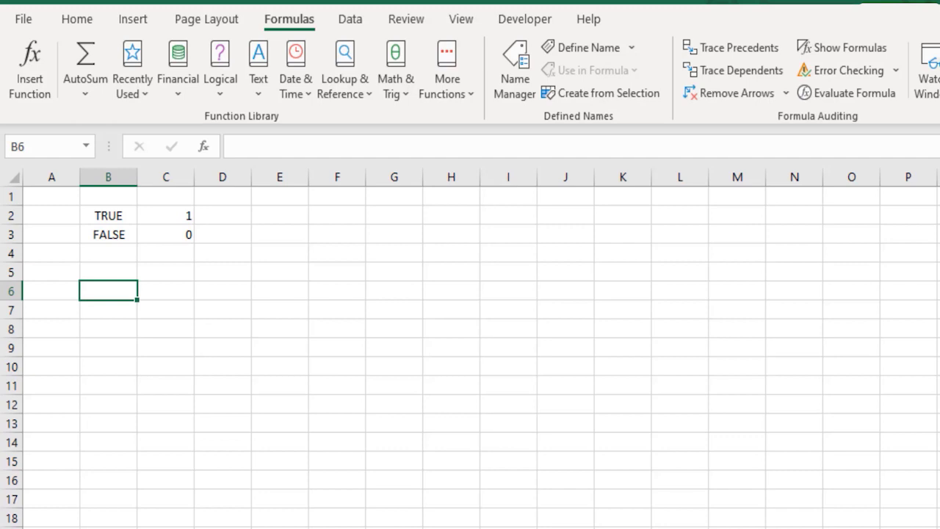
# Step: Enter the subject scores Economics 60 in B6:C6 and Statistics 55 in B7:C7
pyautogui.write('Econ')
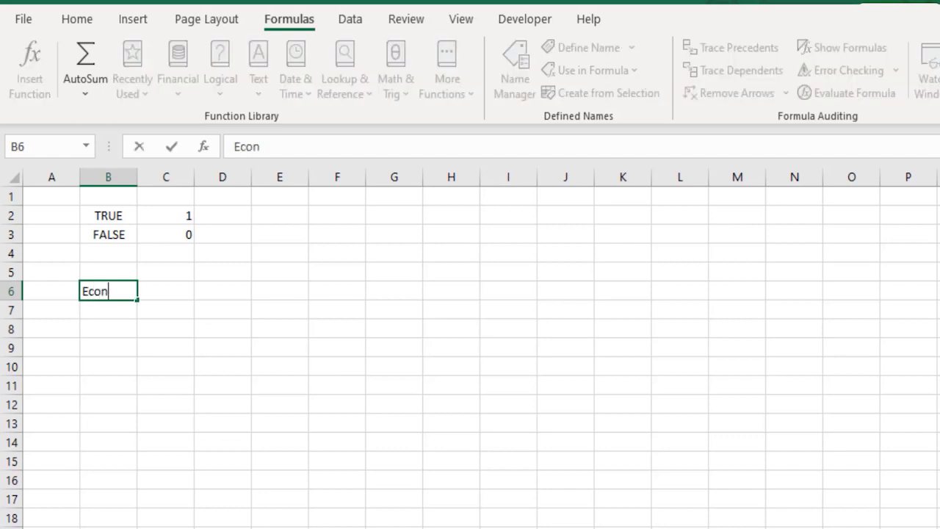
pyautogui.write('omics')
pyautogui.press('Tab')
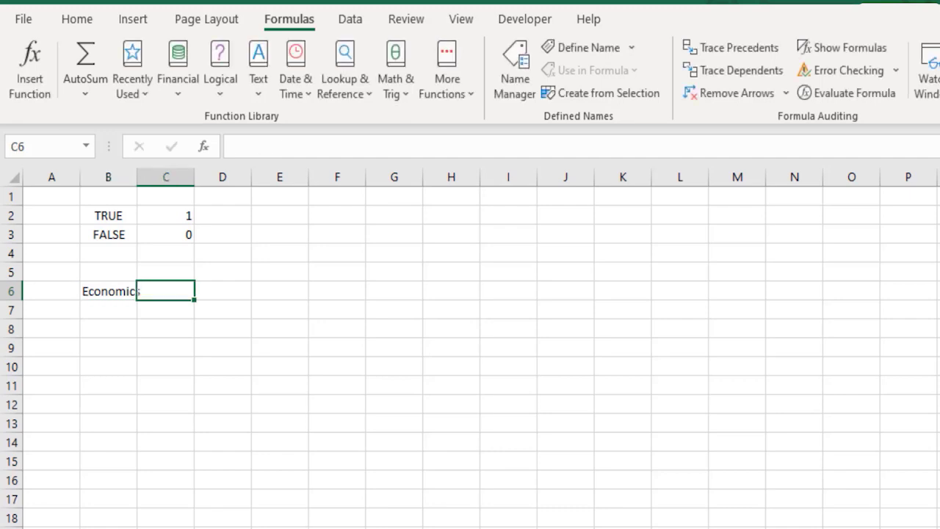
pyautogui.write('60')
pyautogui.press('Return')
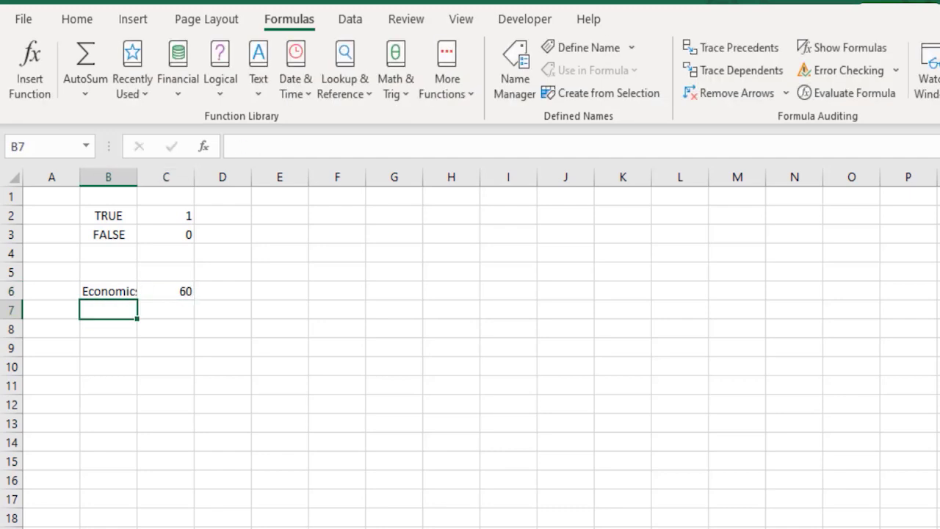
pyautogui.write('Stat')
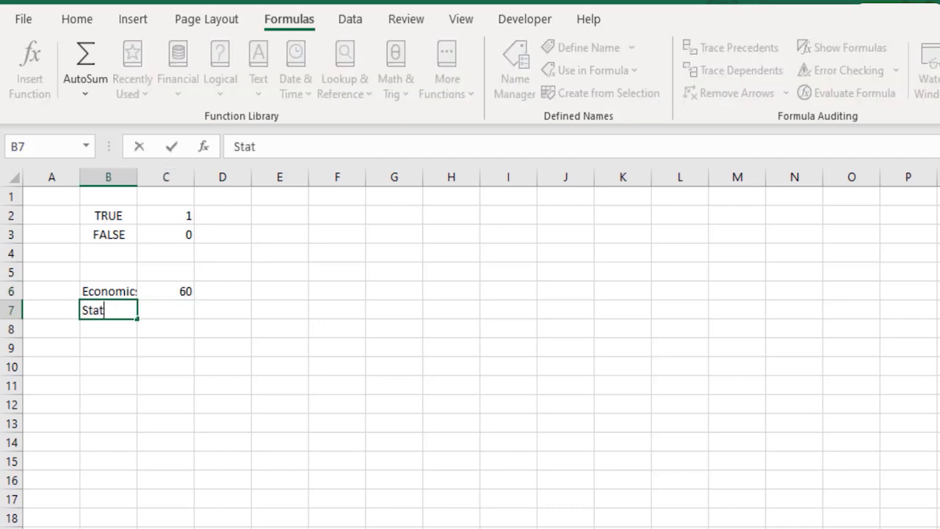
pyautogui.write('istics')
pyautogui.press('Tab')
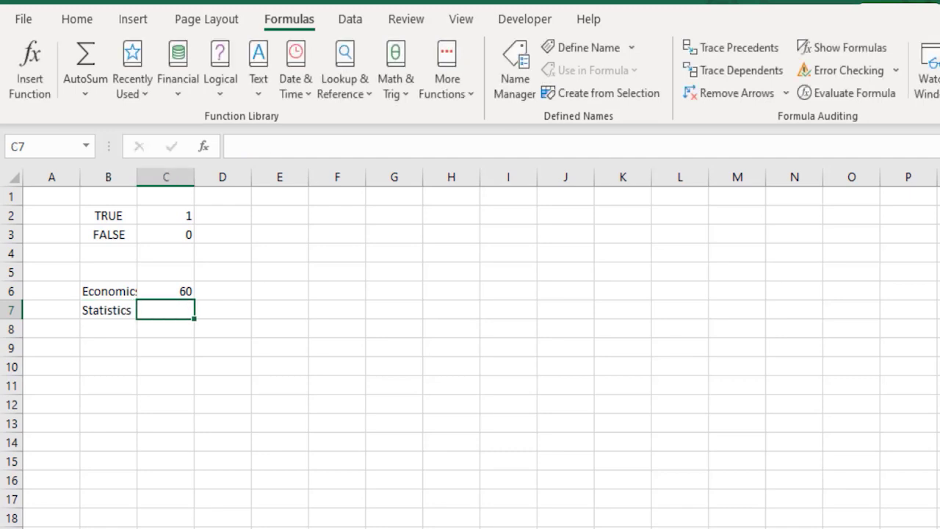
pyautogui.write('55')
pyautogui.press('Tab')
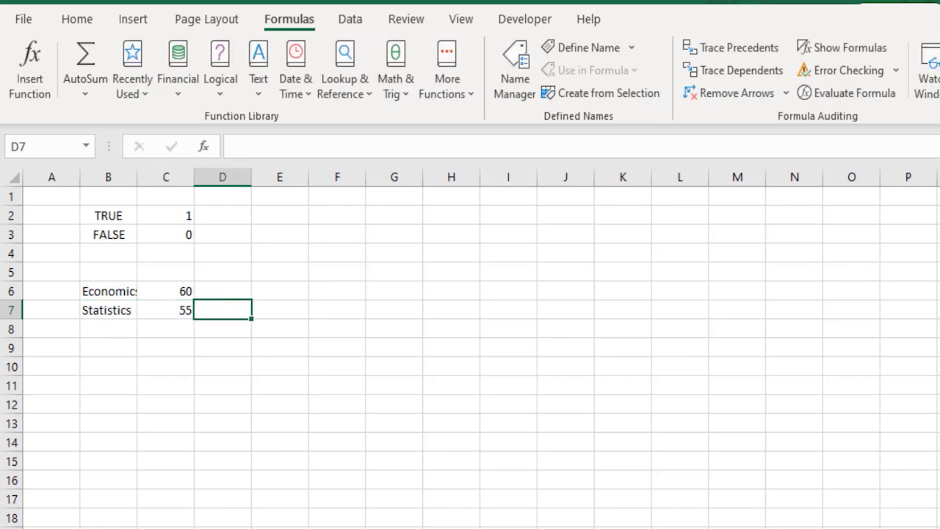
# Step: Add the Passing Score label with value 50 in B9:C9
pyautogui.click(223, 291)
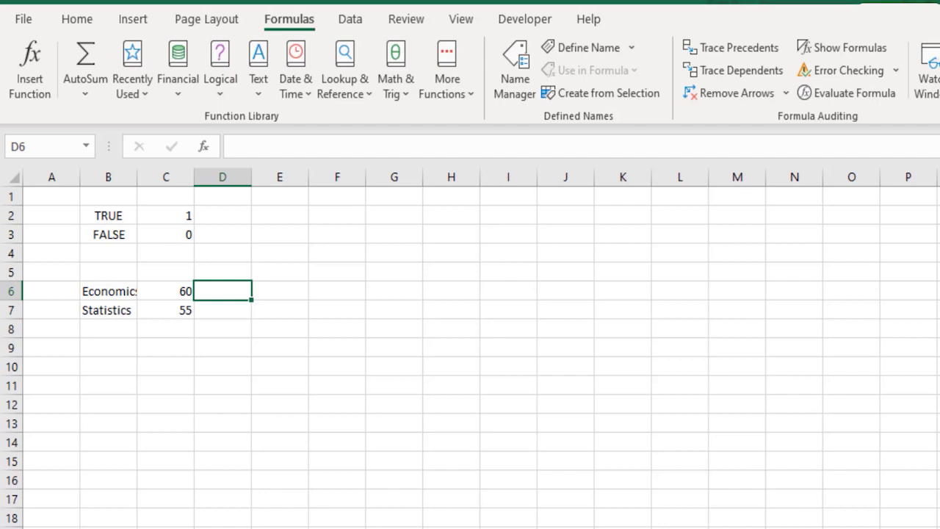
pyautogui.press('Down')
pyautogui.press('Down')
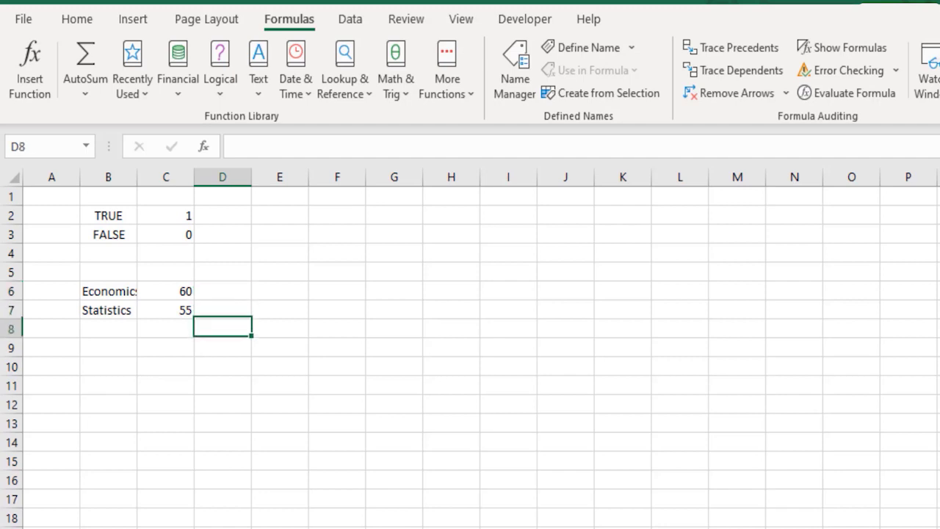
pyautogui.press('Left')
pyautogui.press('Left')
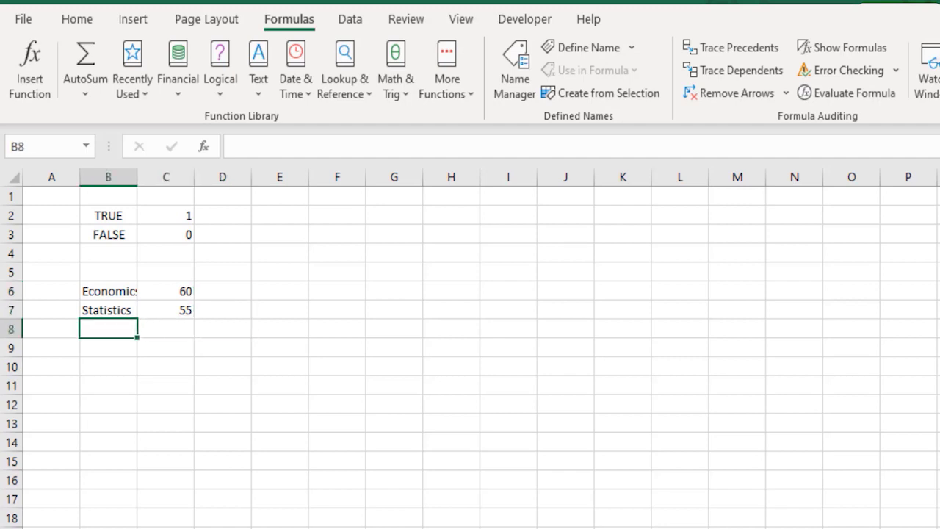
pyautogui.click(108, 348)
pyautogui.write('Pass')
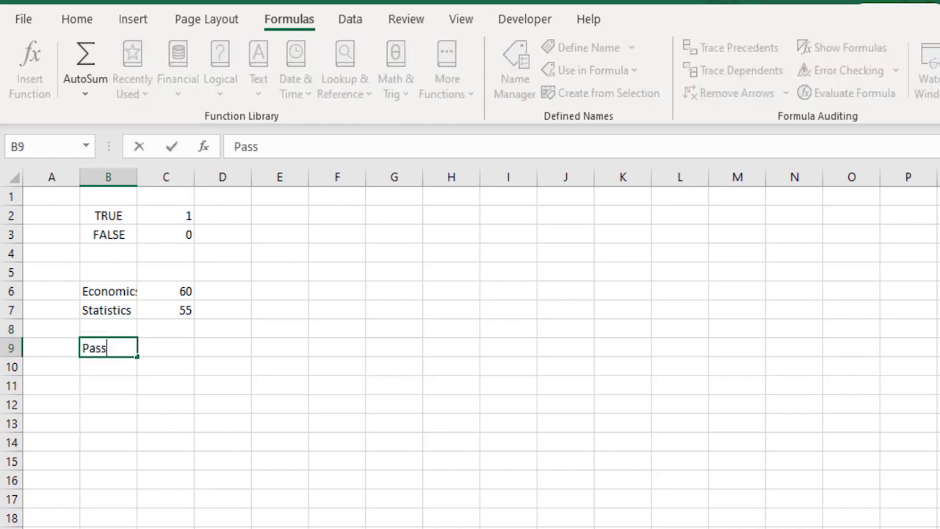
pyautogui.write('ing Score')
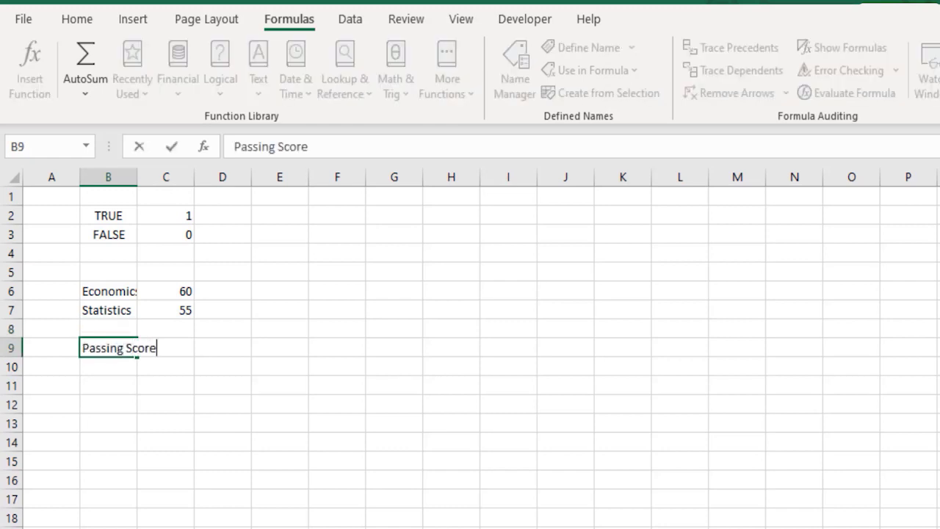
pyautogui.press('Tab')
pyautogui.write('50')
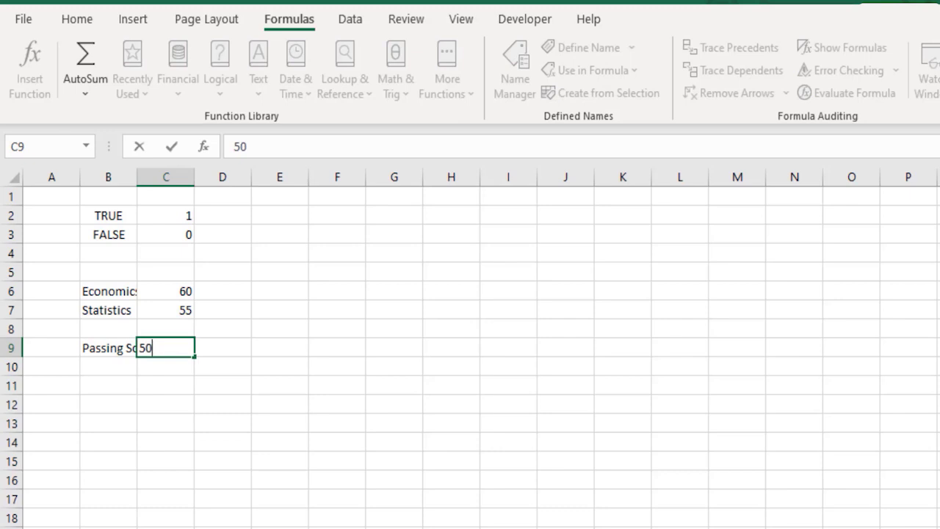
pyautogui.press('Return')
pyautogui.click(108, 348)
pyautogui.press('Right')
pyautogui.press('Up')
pyautogui.press('Up')
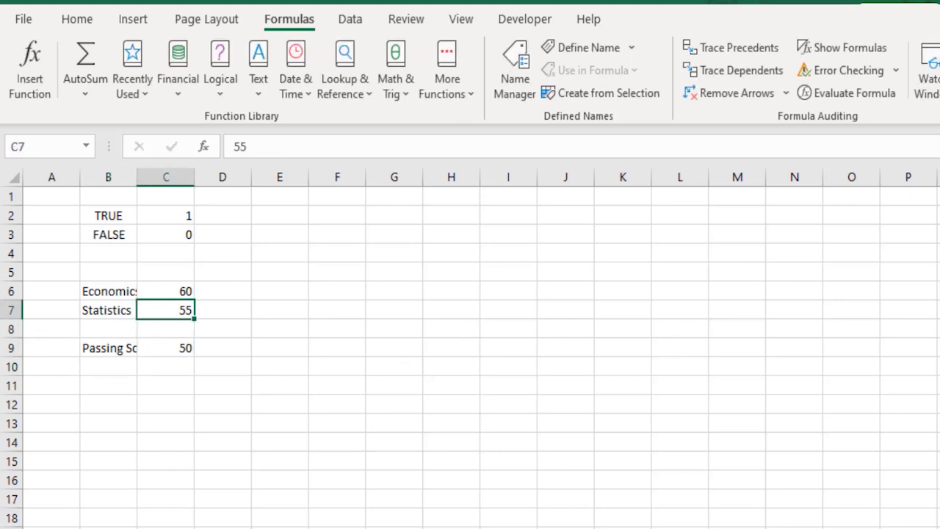
pyautogui.hotkey('shift', 'Up')
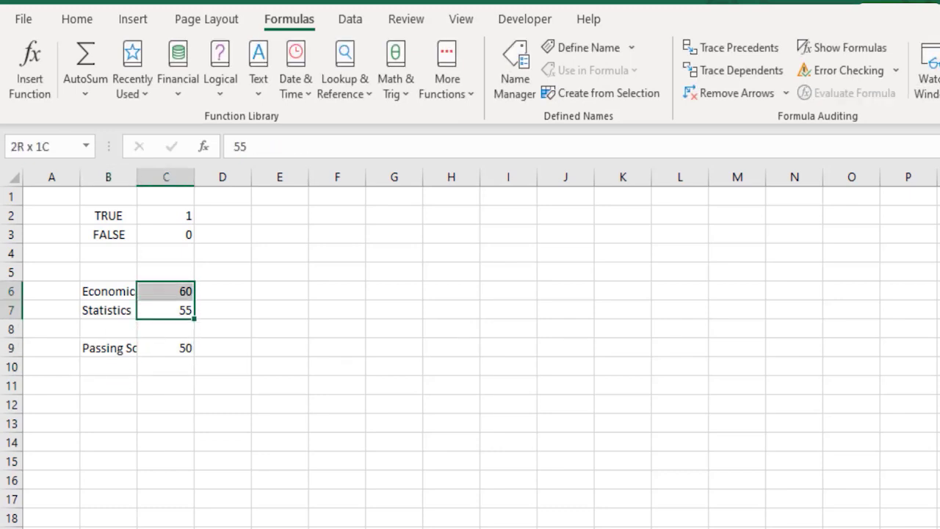
pyautogui.press('Right')
pyautogui.press('Right')
pyautogui.press('Right')
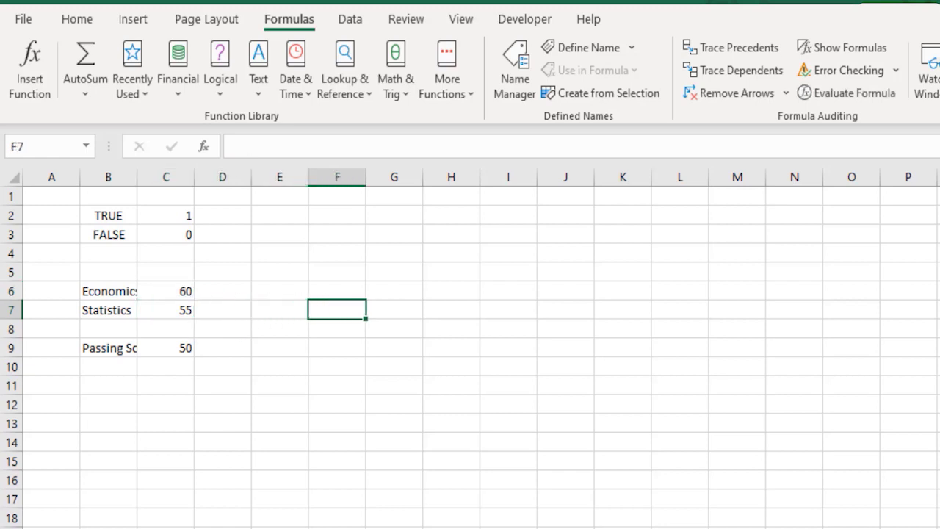
# Step: In F7, start the formula =IF(C6>=C9,IF(C7>=C9,"Pass","Fail") with the nested Statistics test
pyautogui.write('=IF(')
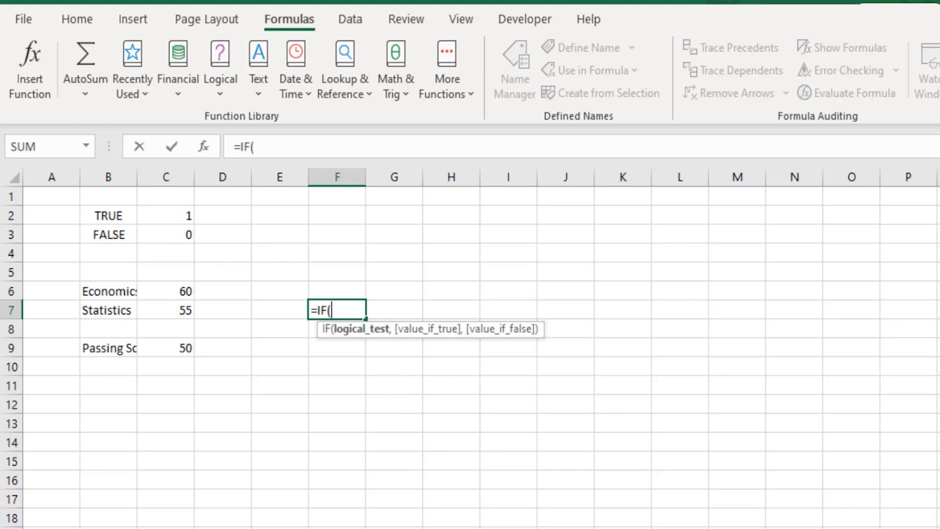
pyautogui.press('Up')
pyautogui.press('Left')
pyautogui.press('Left')
pyautogui.press('Left')
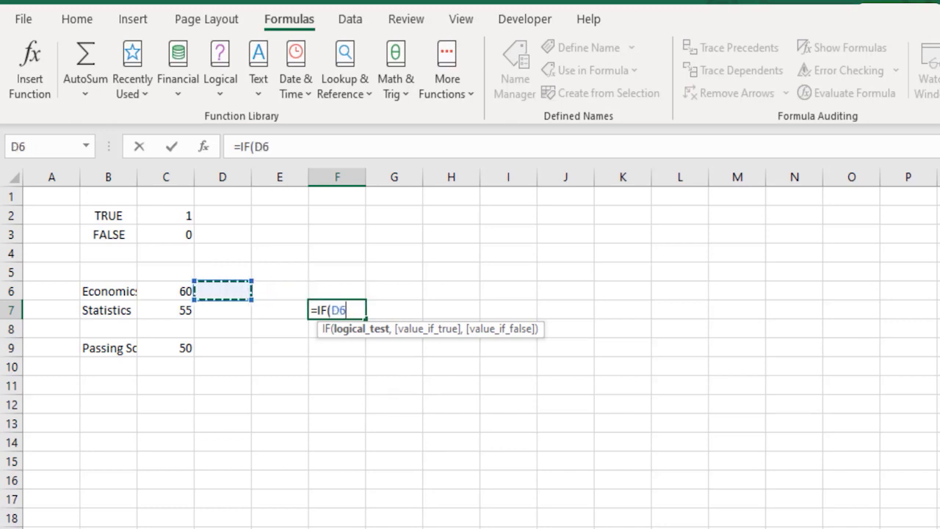
pyautogui.write('>=')
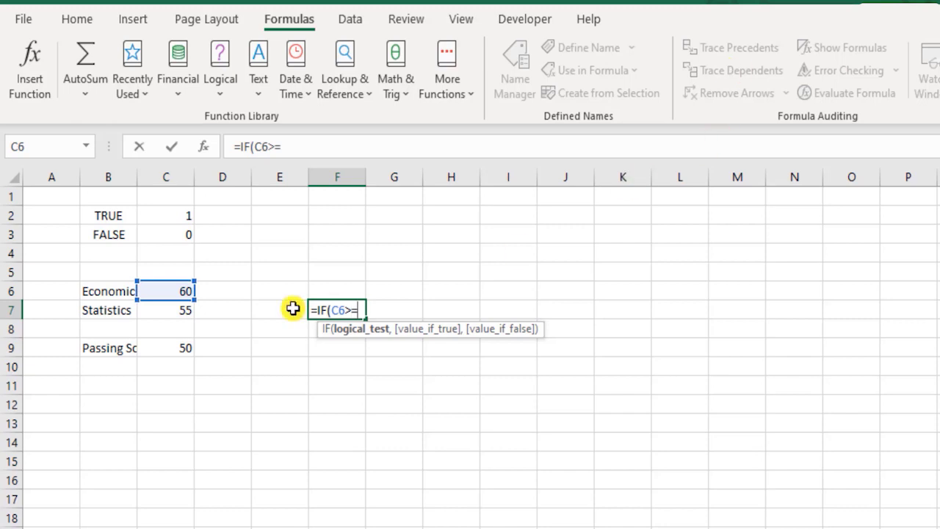
pyautogui.click(176, 348)
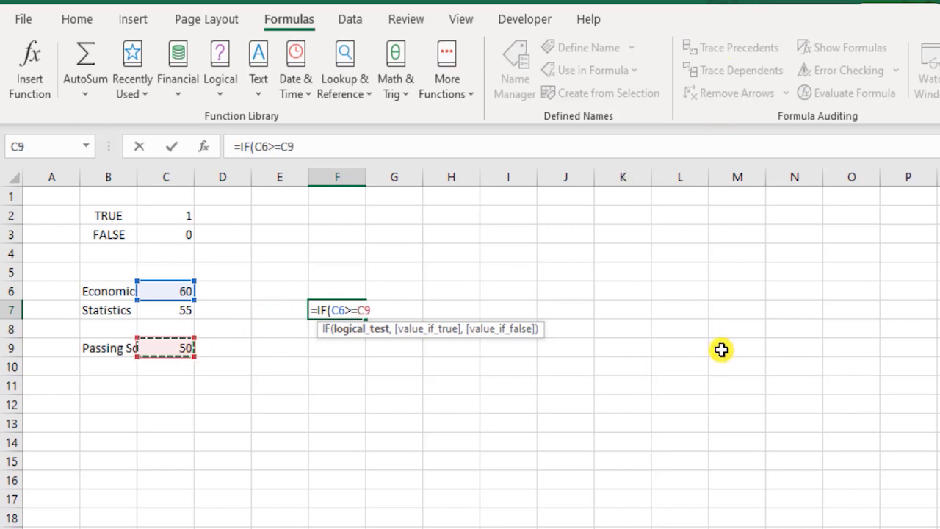
pyautogui.write(',I')
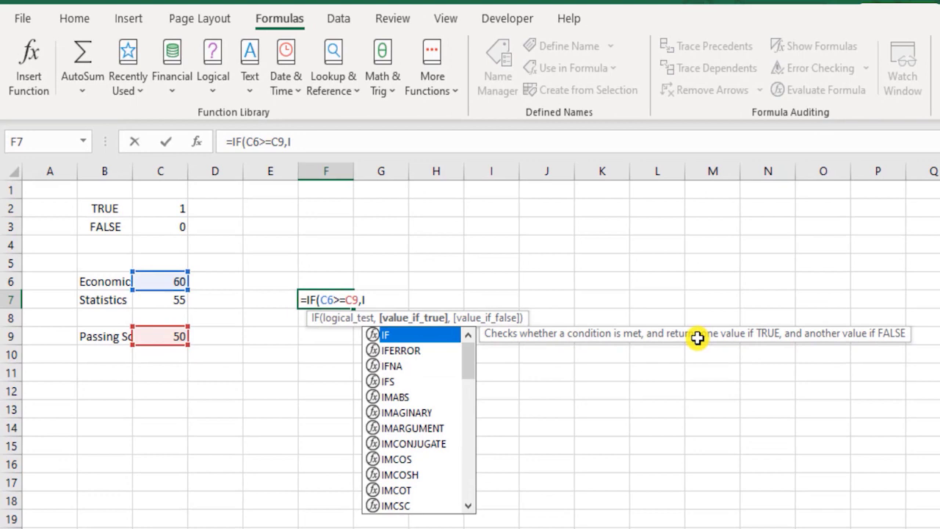
pyautogui.write('F(')
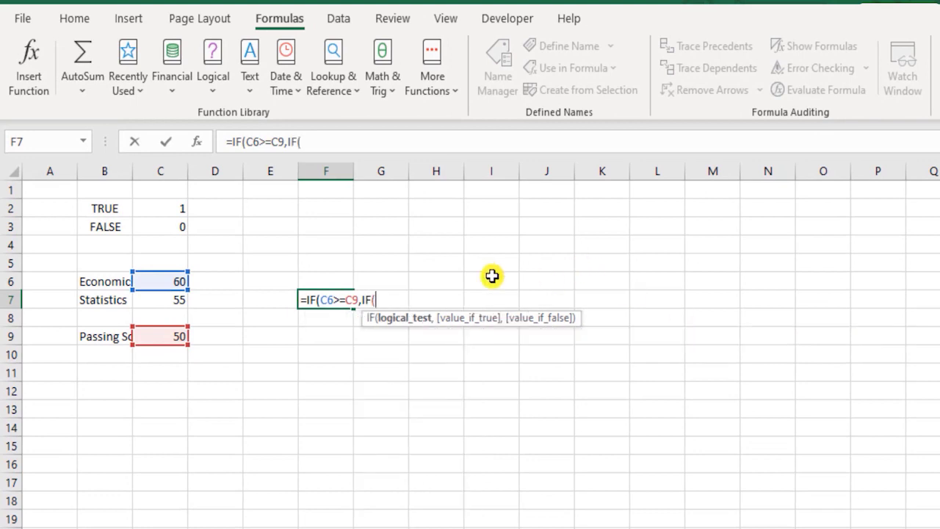
pyautogui.click(172, 301)
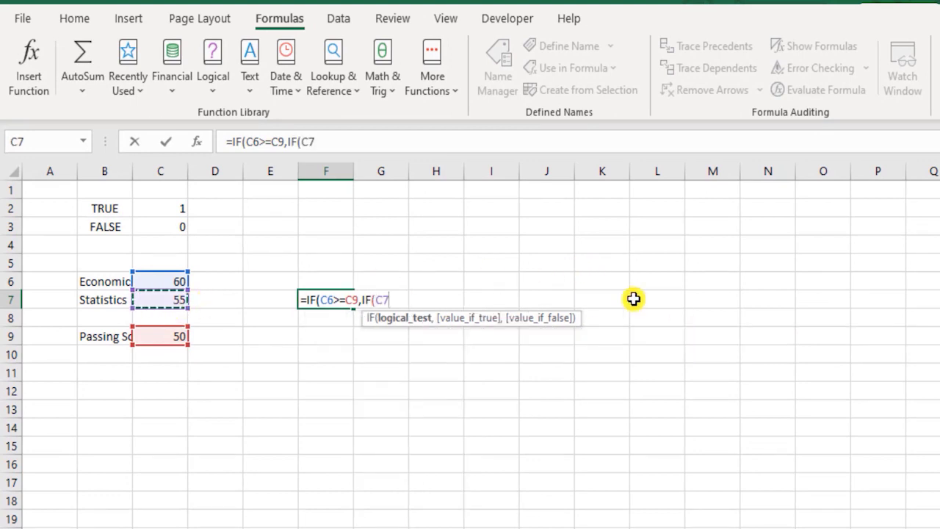
pyautogui.write('>=')
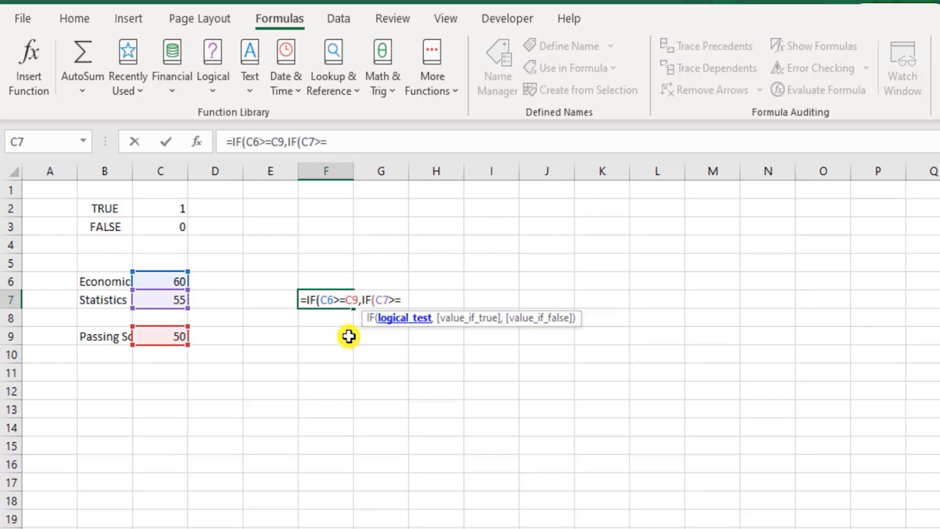
pyautogui.click(147, 337)
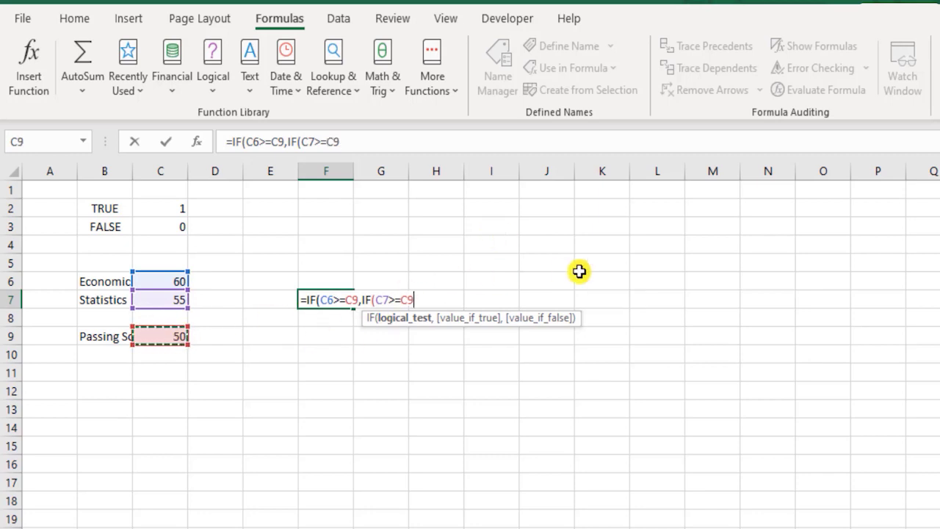
pyautogui.write(',"Pass')
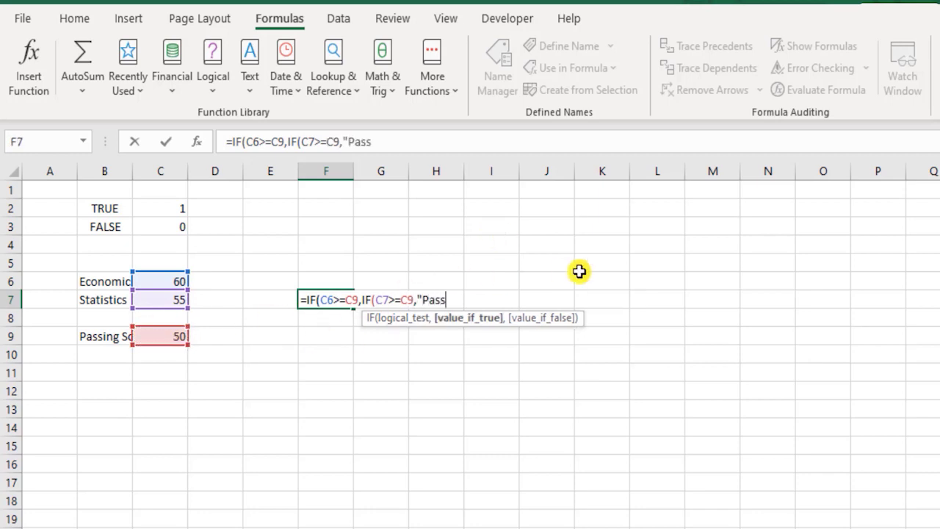
pyautogui.write('","')
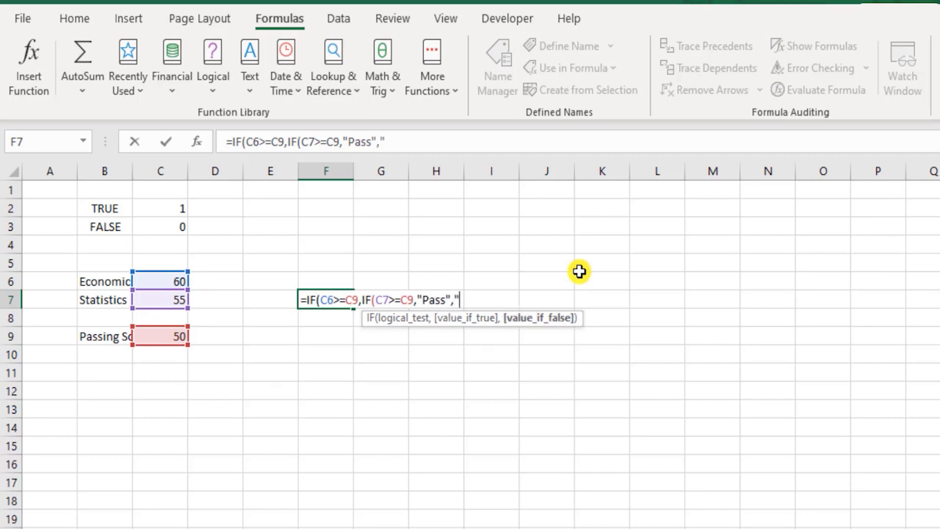
pyautogui.write('Fail")')
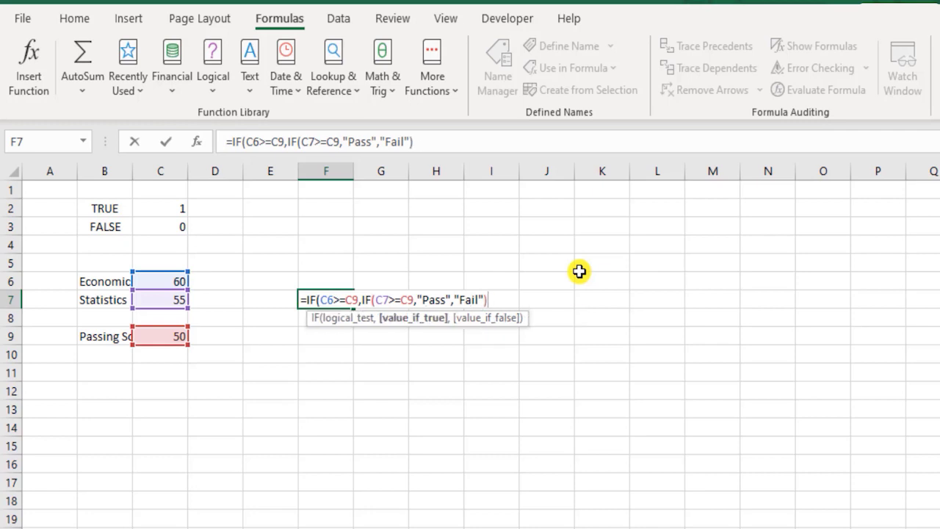
# Step: Finish F7's formula with the outer ,"Fail") branch and commit it, returning Pass
pyautogui.keyDown('shift'); pyautogui.click(360, 300); pyautogui.keyUp('shift')
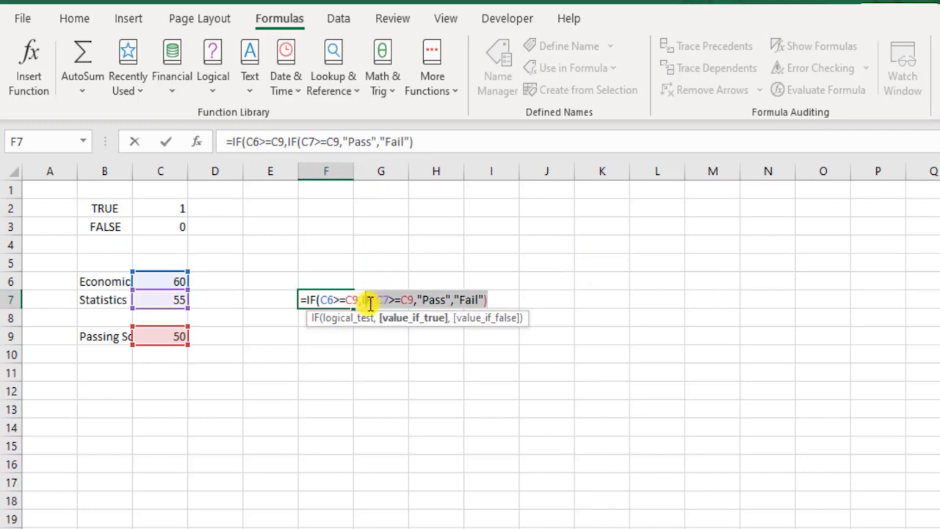
pyautogui.moveTo(359, 300); pyautogui.dragTo(322, 300)
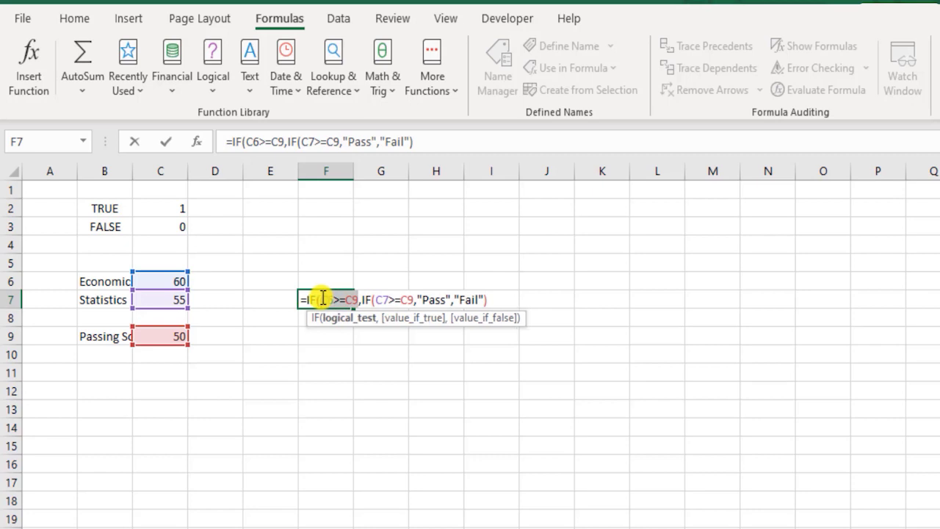
pyautogui.click(501, 298)
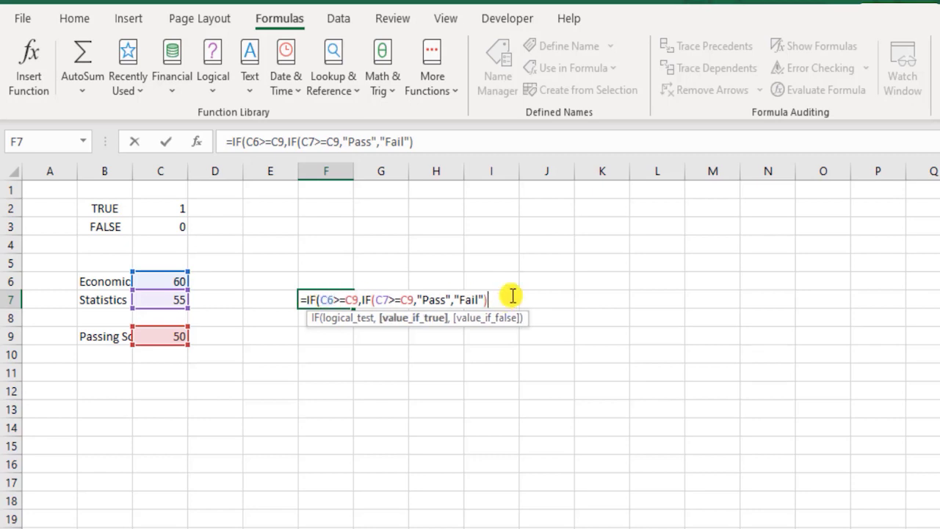
pyautogui.write(',"Fai')
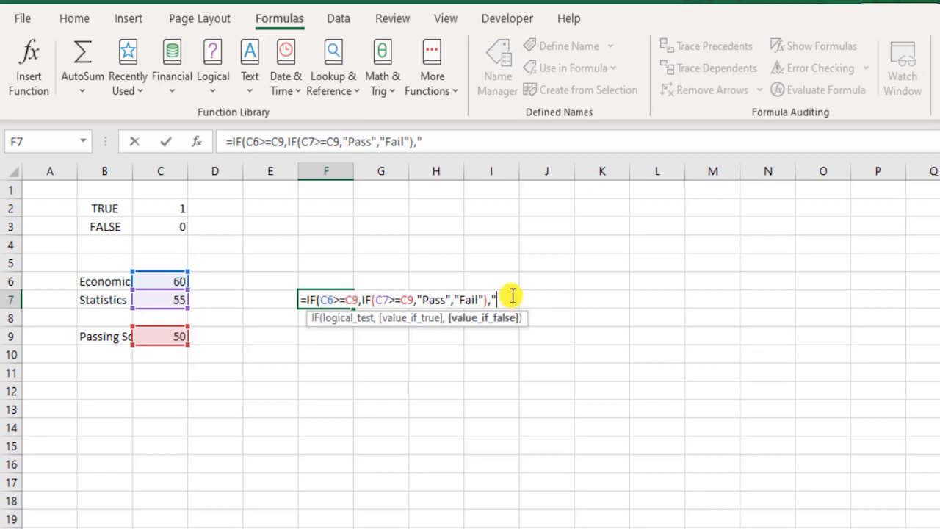
pyautogui.write('l")')
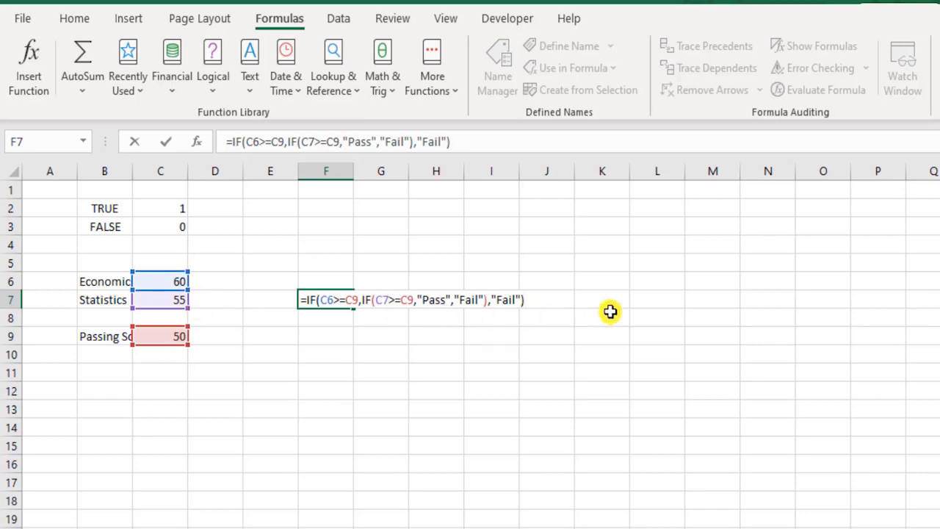
pyautogui.press('Return')
pyautogui.press('Up')
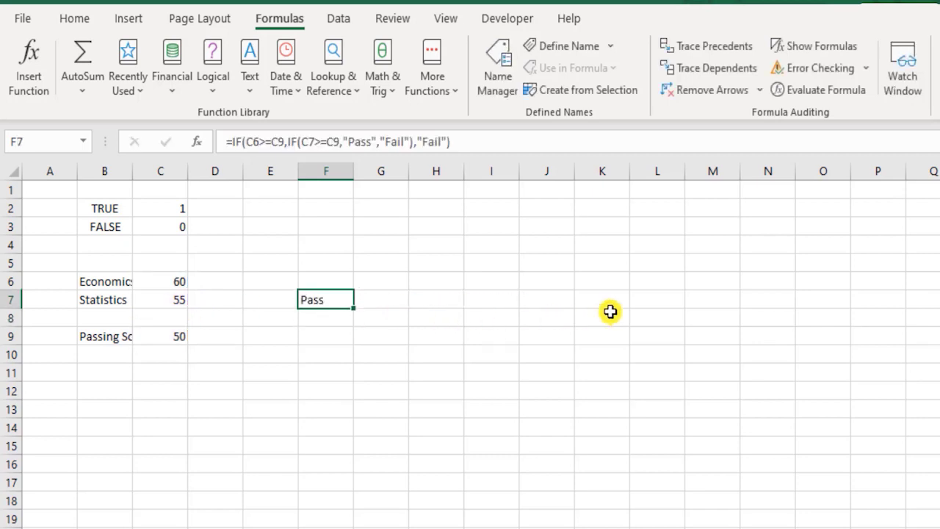
# Step: Review F7's nested IF formula unchanged, then type the label AND() in F9
pyautogui.doubleClick(311, 304)
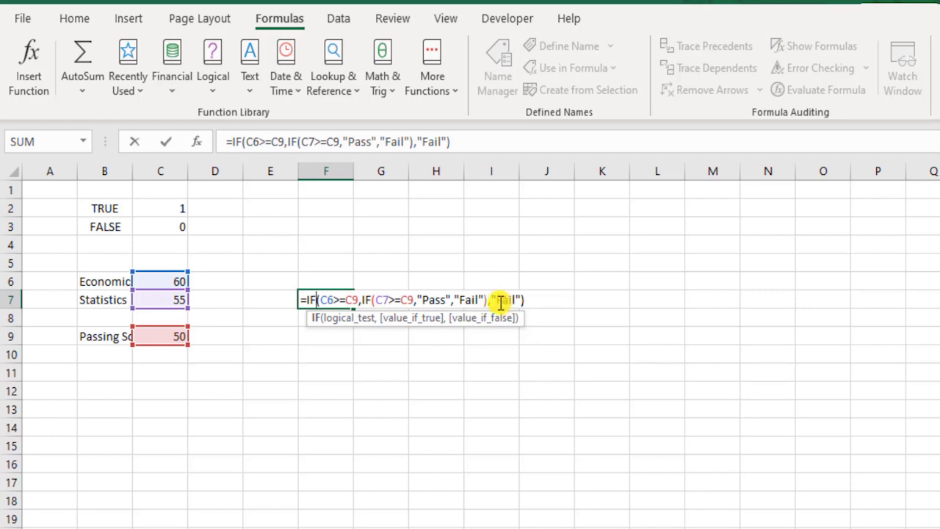
pyautogui.hotkey('ctrl', 'Return')
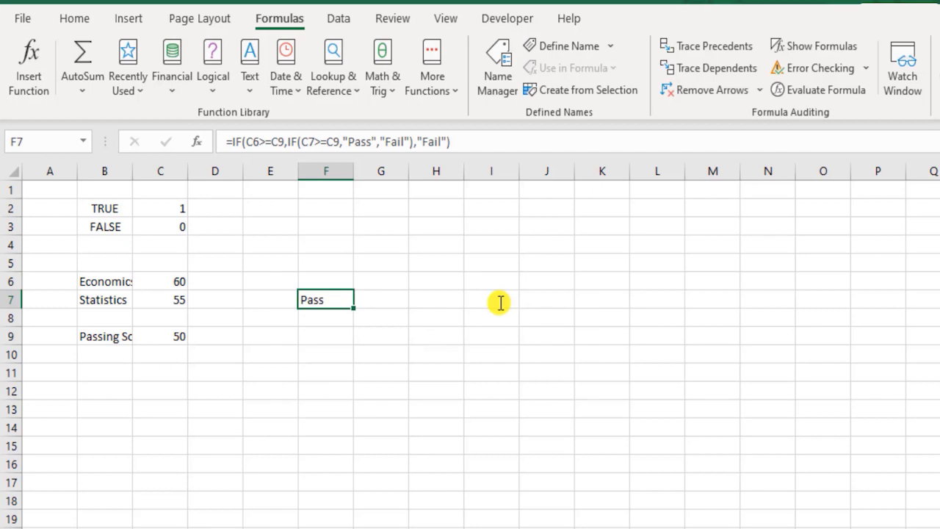
pyautogui.click(340, 333)
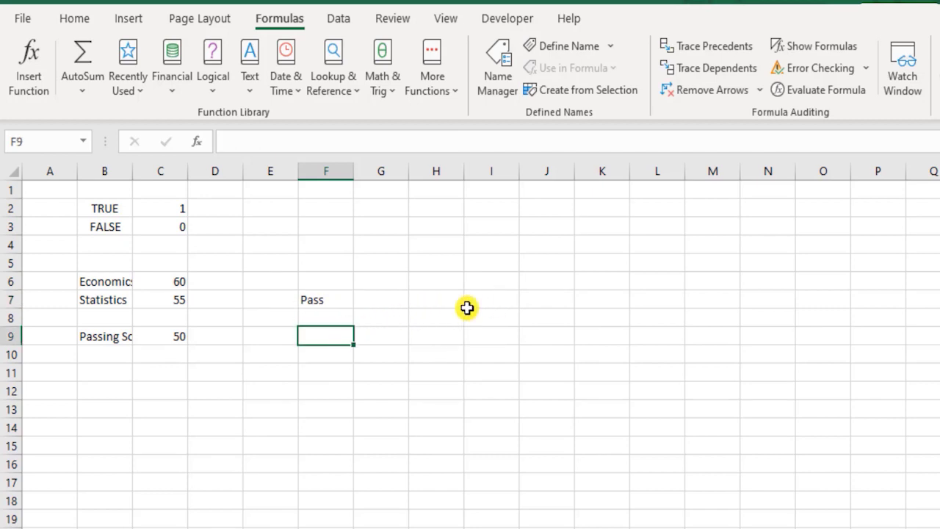
pyautogui.write('AND()')
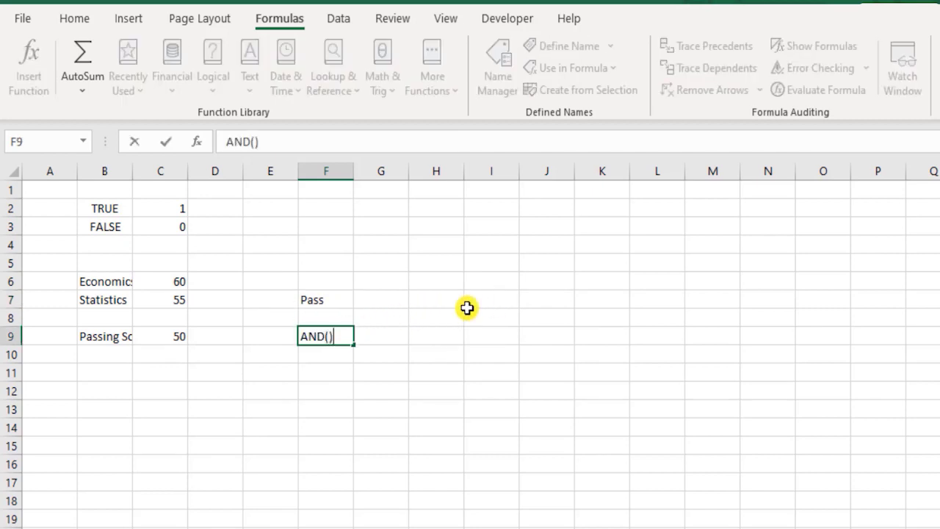
pyautogui.press('Return')
pyautogui.press('Up')
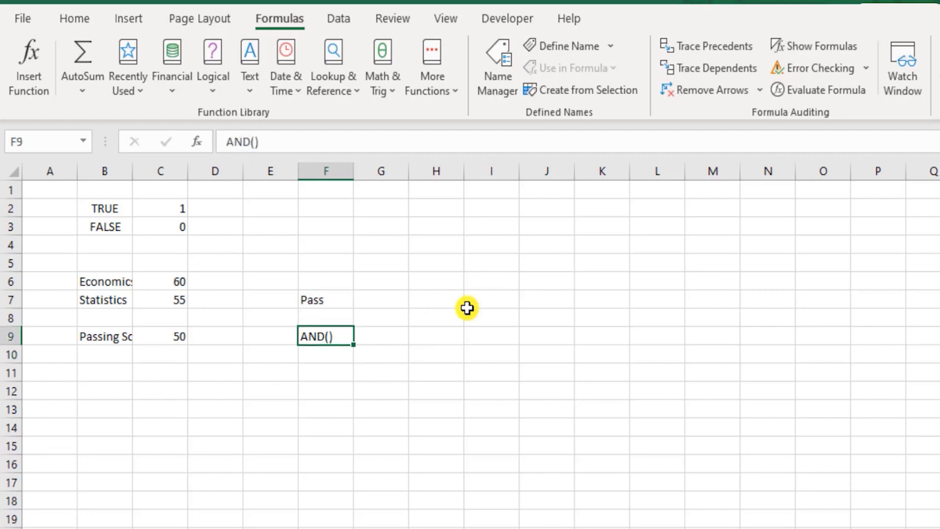
pyautogui.press('Right')
pyautogui.press('Right')
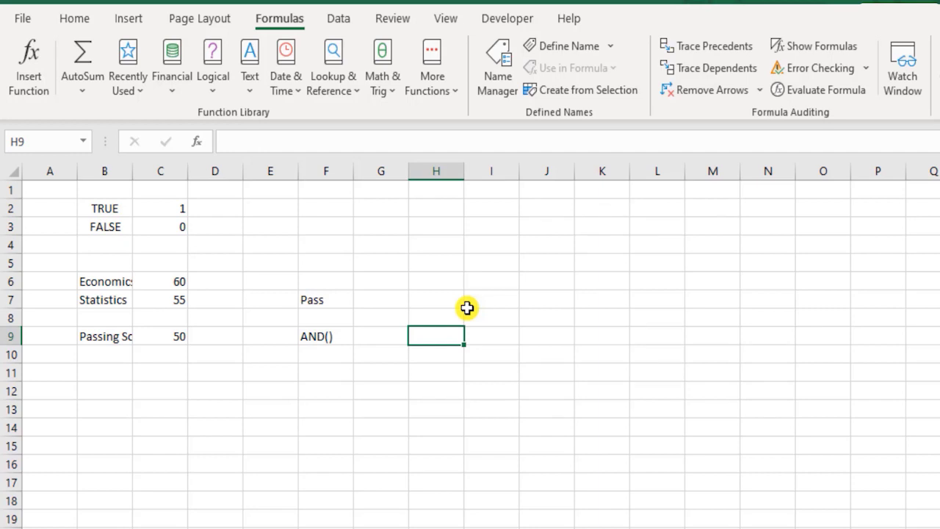
pyautogui.press('Left')
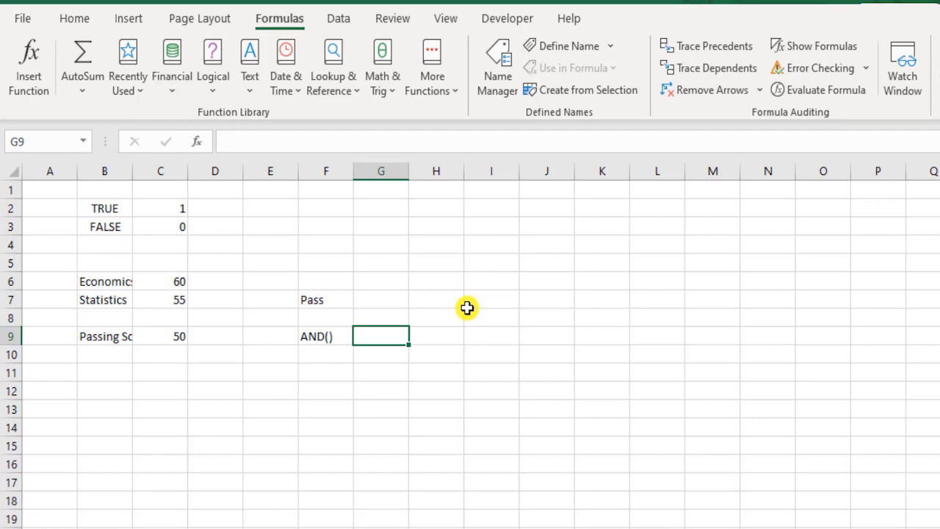
# Step: Enter =AND(C6>=C9,C7>=C9) in G9, which returns TRUE
pyautogui.write('=')
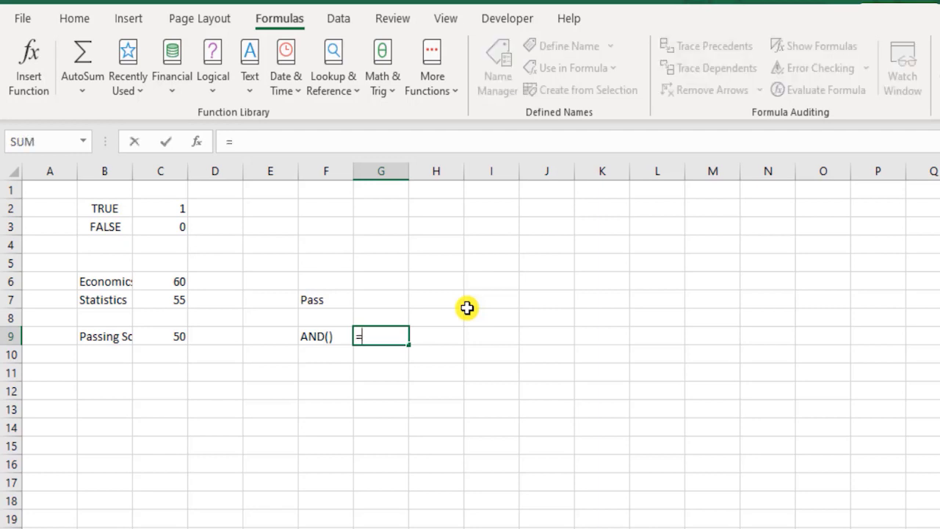
pyautogui.write('and')
pyautogui.press('Tab')
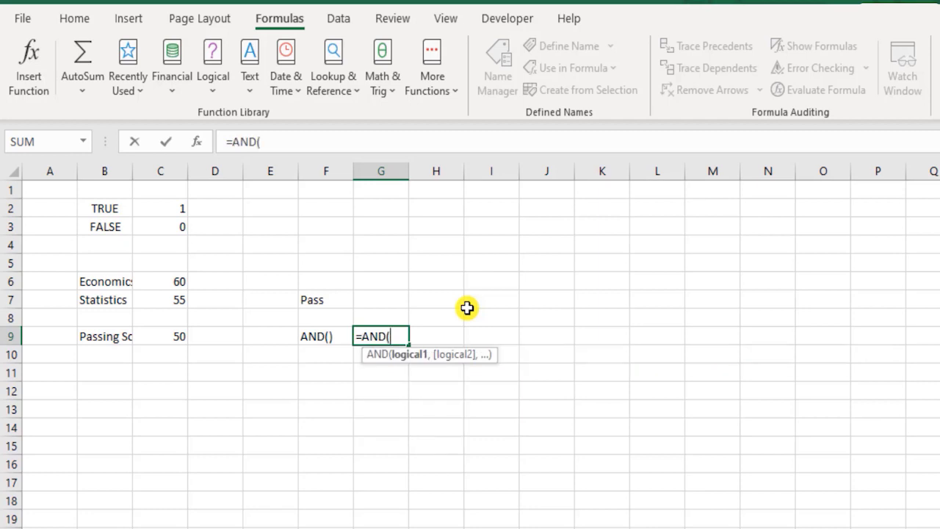
pyautogui.click(184, 281)
pyautogui.write('>')
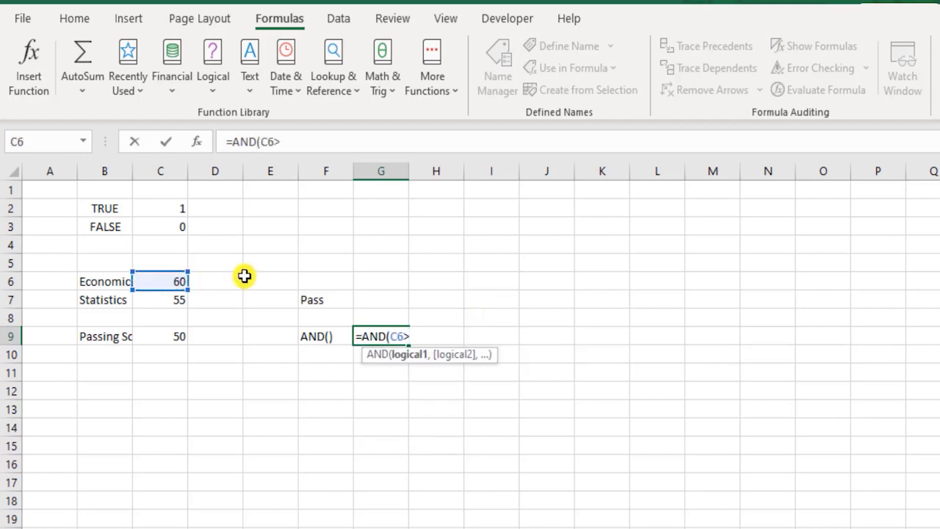
pyautogui.write('=')
pyautogui.click(169, 335)
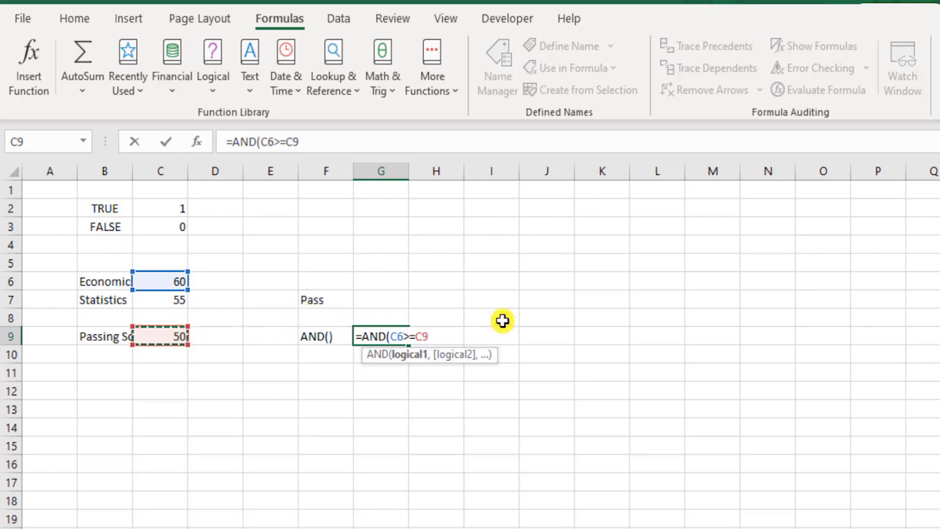
pyautogui.write(',')
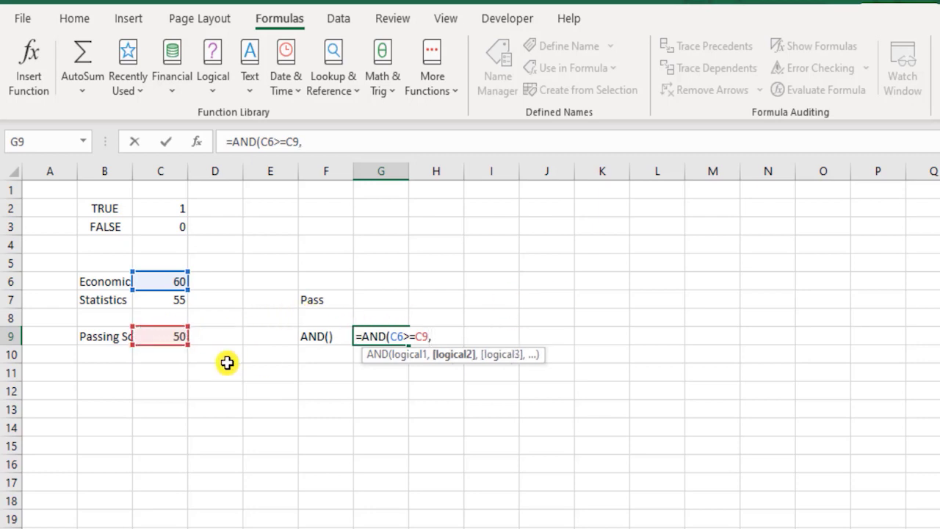
pyautogui.click(169, 304)
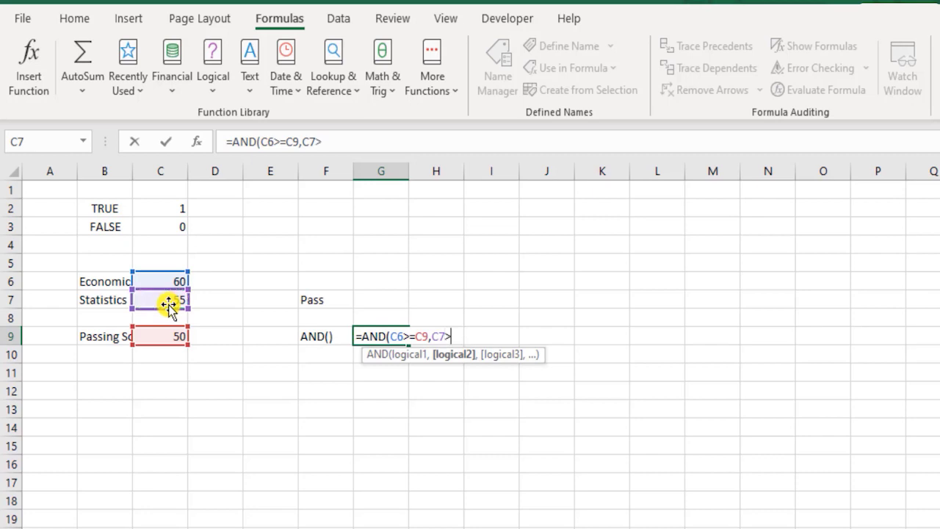
pyautogui.write('>=')
pyautogui.click(158, 340)
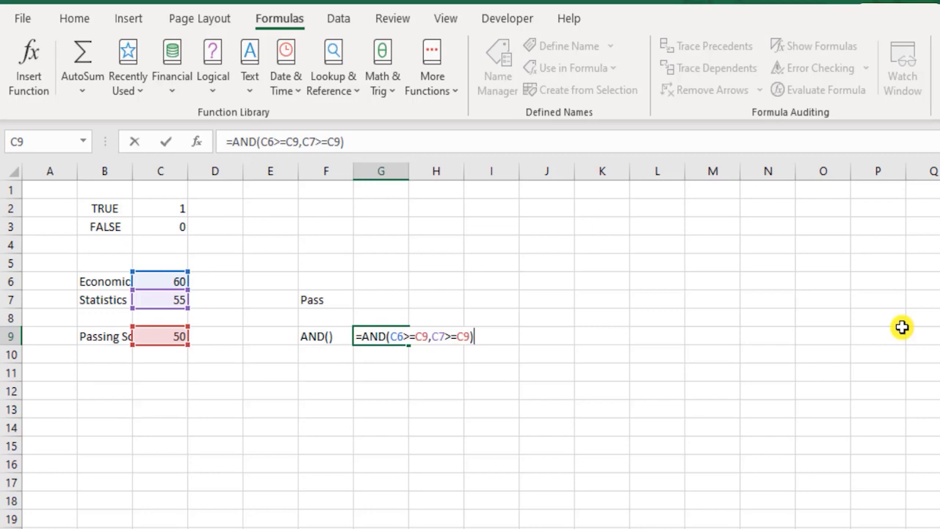
pyautogui.press('Return')
pyautogui.press('Up')
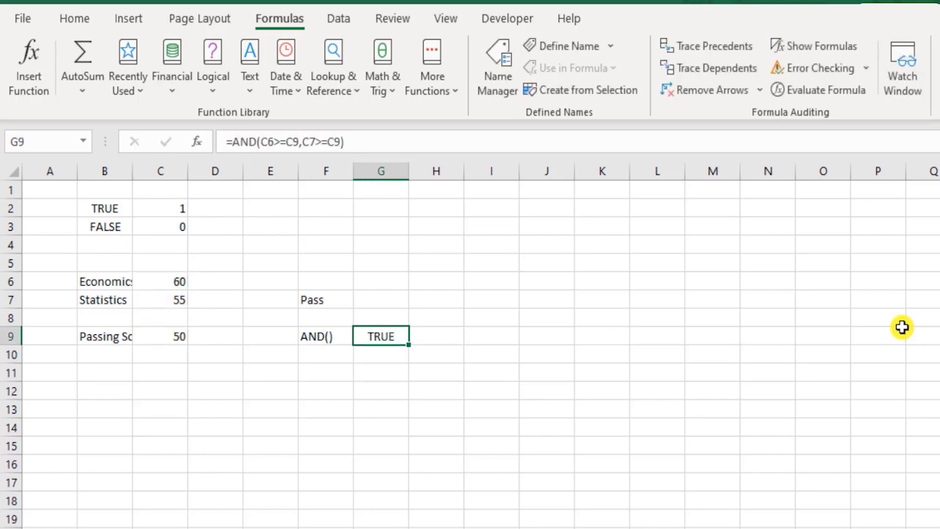
pyautogui.press('Up')
pyautogui.press('Up')
# Step: Change the Statistics score in C7 to 48
pyautogui.press('Left')
pyautogui.press('Left')
pyautogui.press('Left')
pyautogui.press('Left')
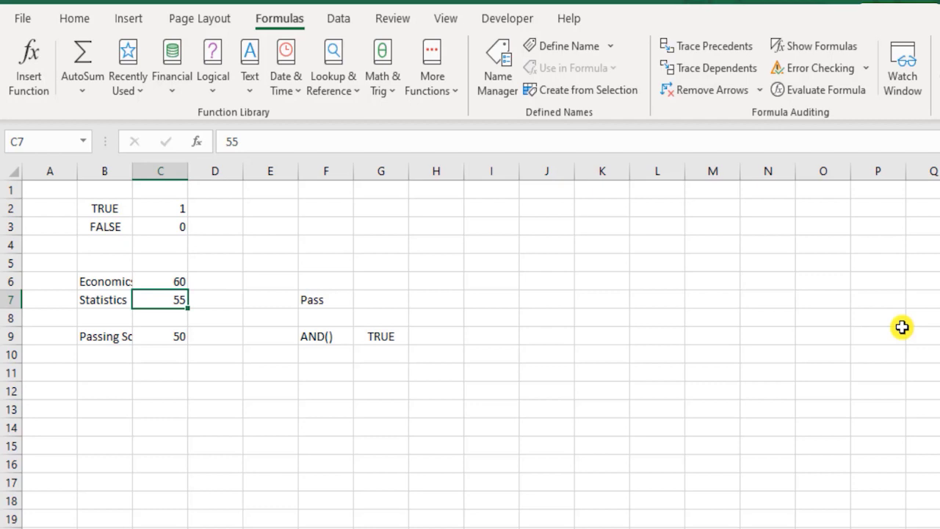
pyautogui.write('48')
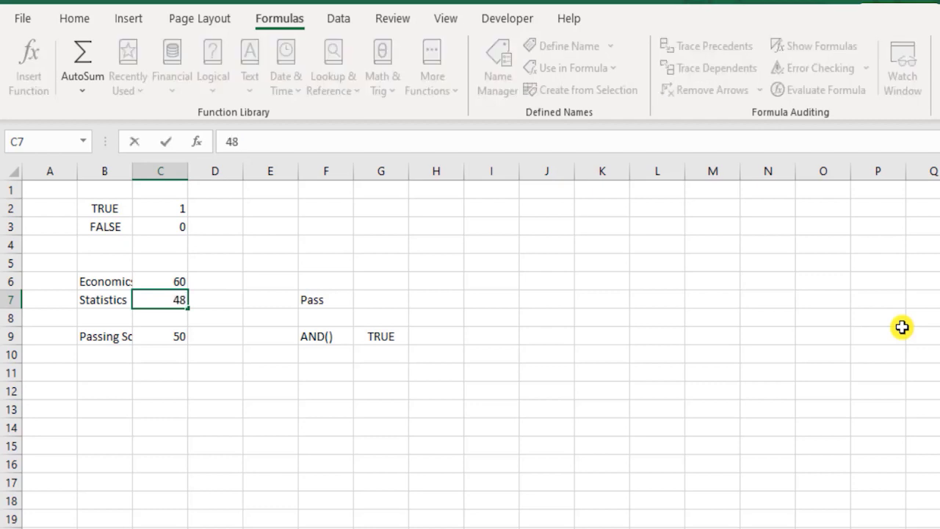
pyautogui.press('Return')
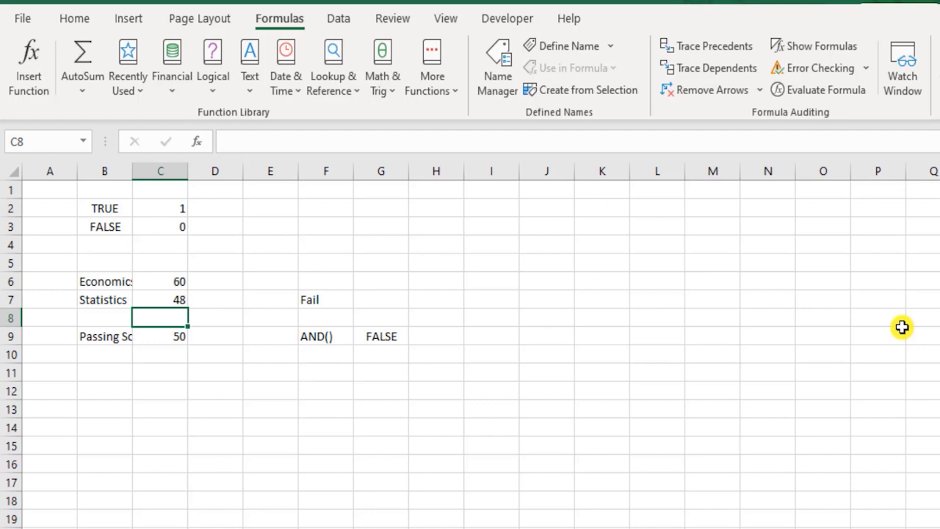
pyautogui.click(320, 302)
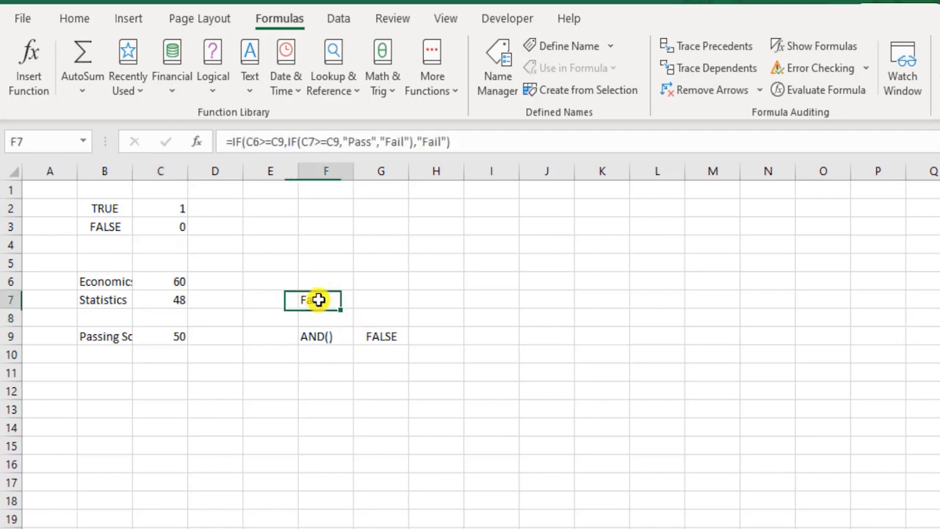
# Step: Inspect the formulas in G9 (now FALSE) and F7 (now Fail) without changing them
pyautogui.doubleClick(383, 344)
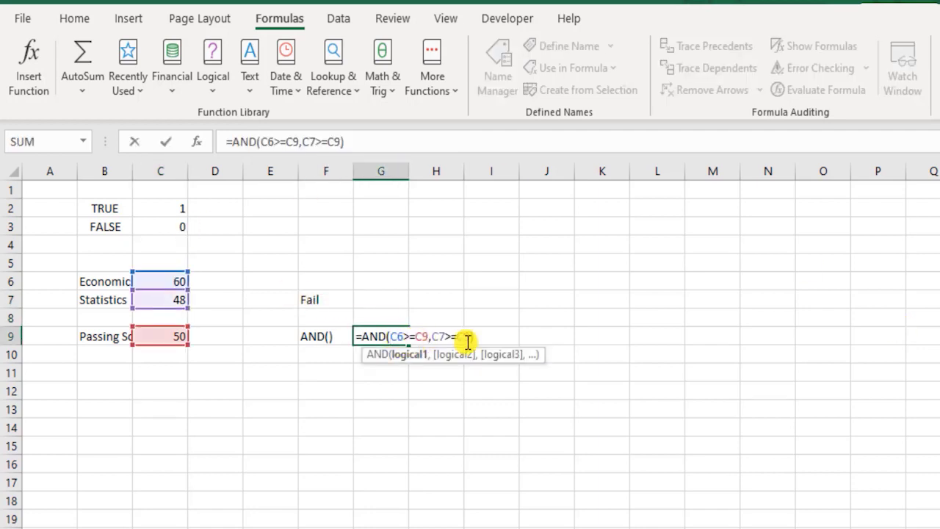
pyautogui.press('Escape')
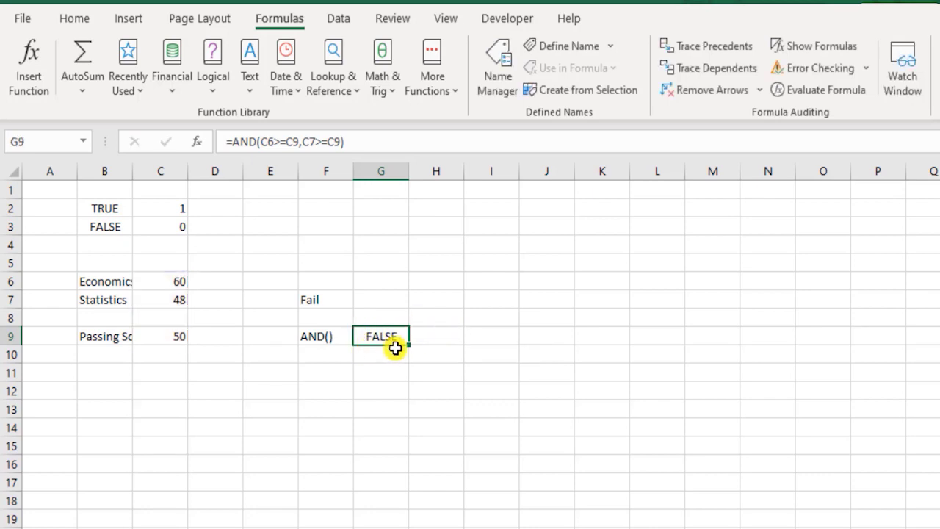
pyautogui.click(330, 301)
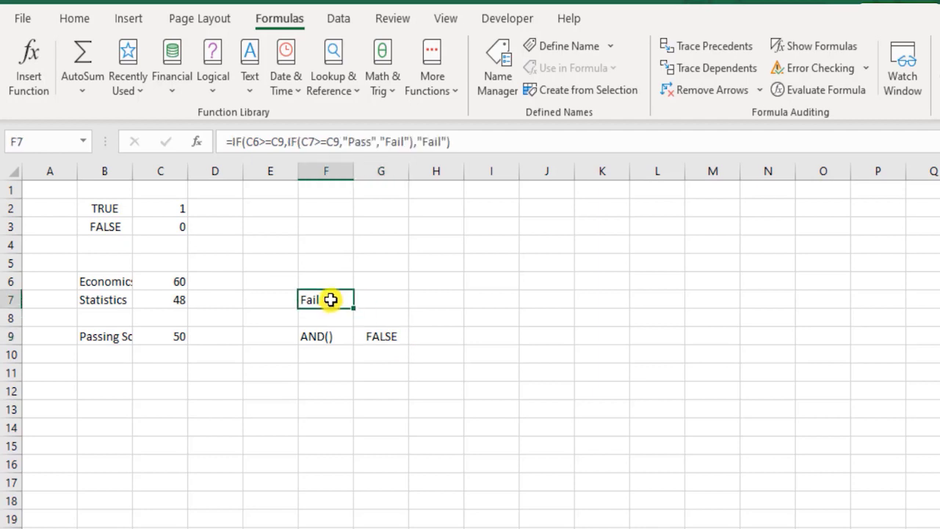
pyautogui.doubleClick(331, 300)
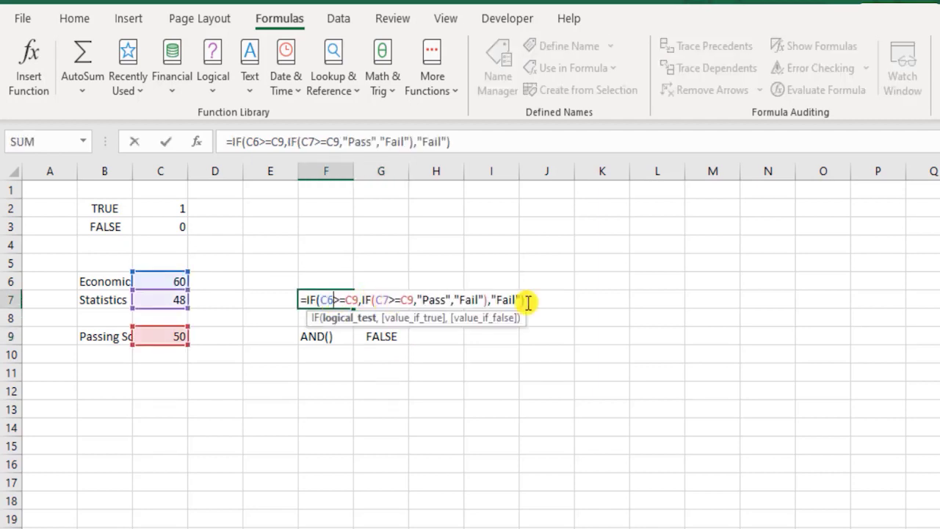
pyautogui.press('Escape')
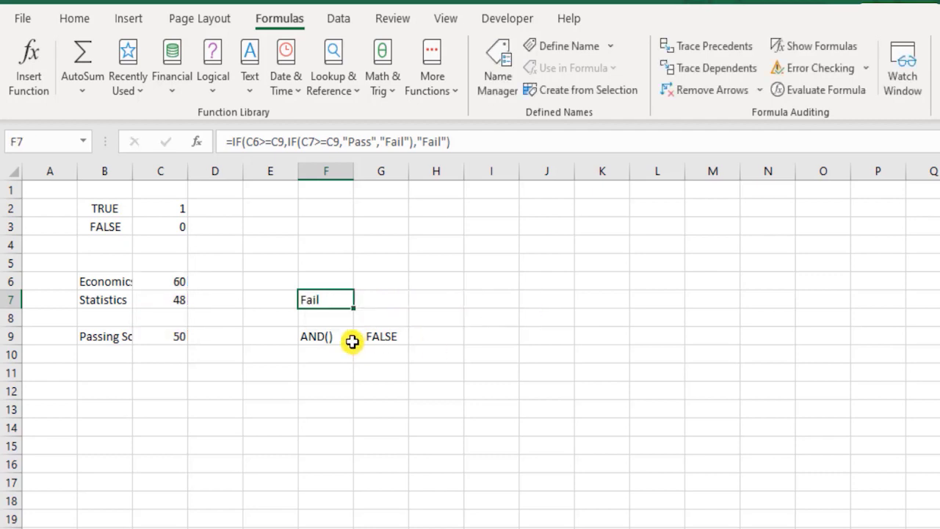
pyautogui.doubleClick(374, 336)
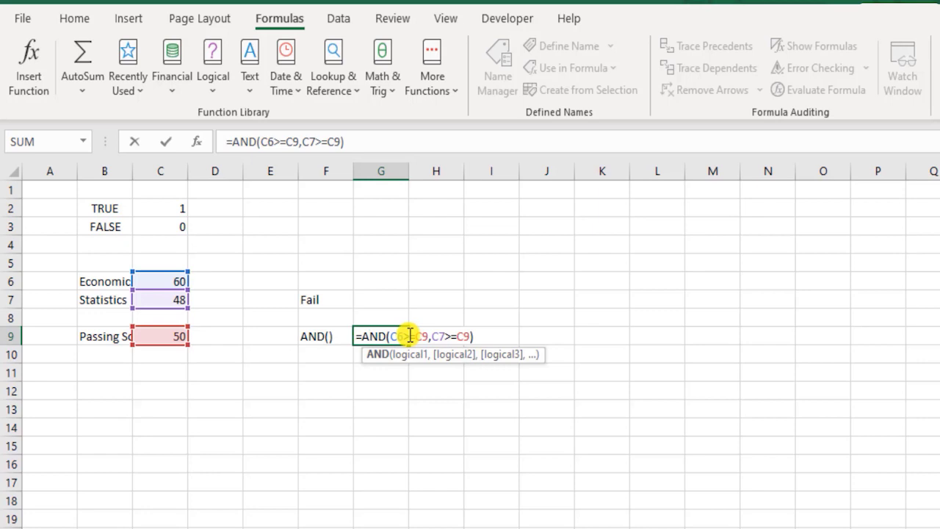
pyautogui.click(482, 334)
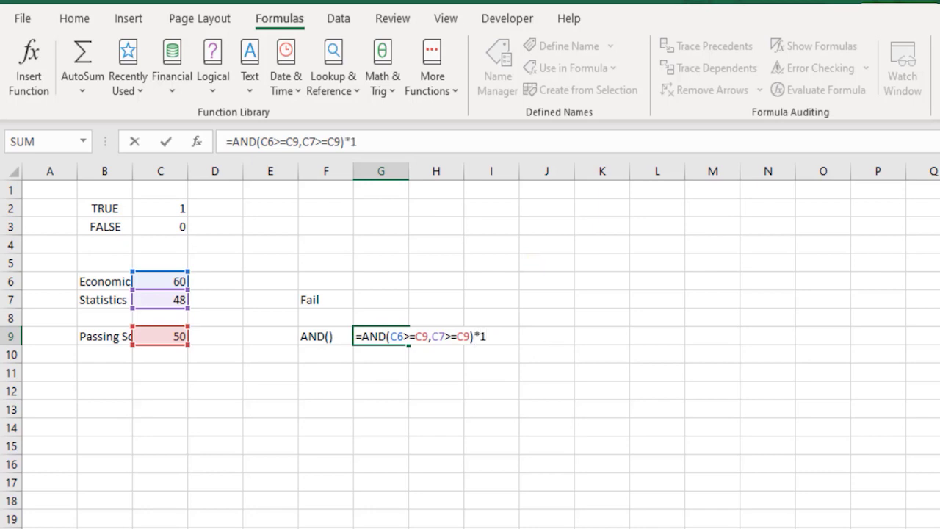
pyautogui.hotkey('shift', 'Home')
pyautogui.hotkey('shift', 'Right')
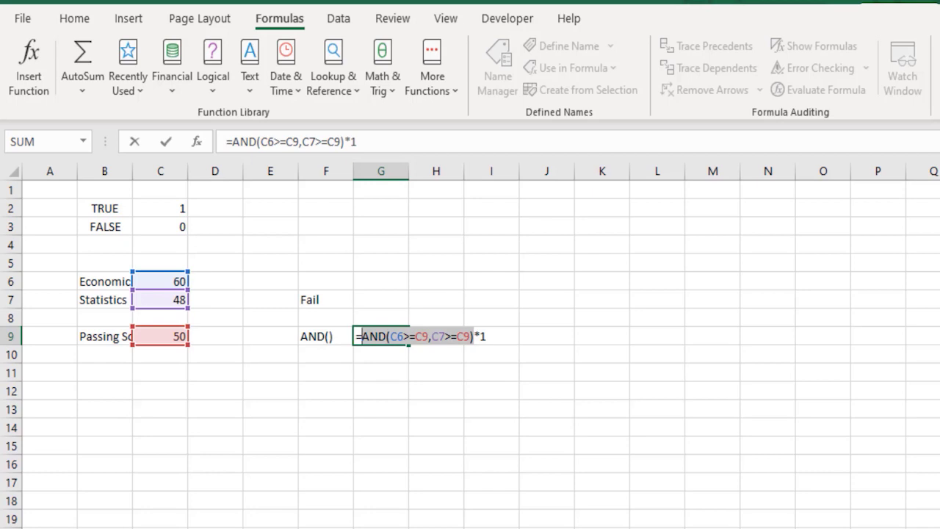
pyautogui.press('Right')
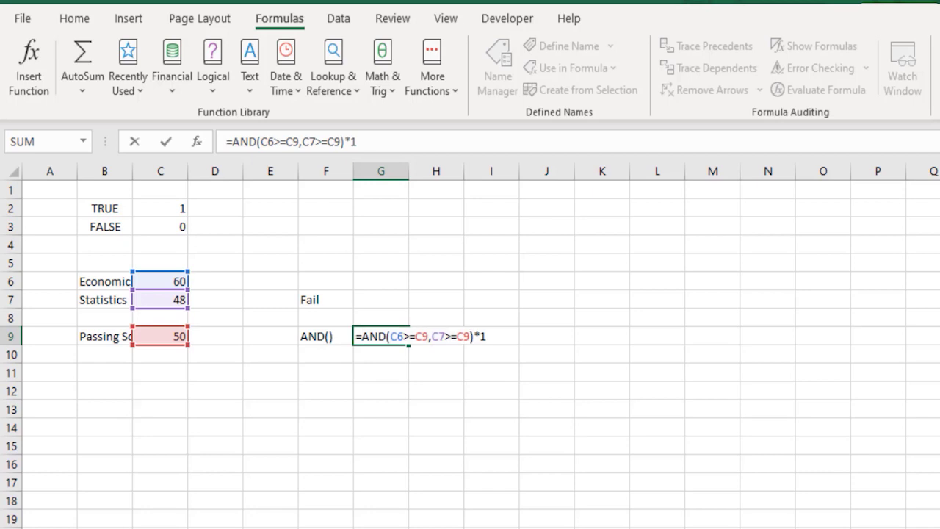
pyautogui.press('Return')
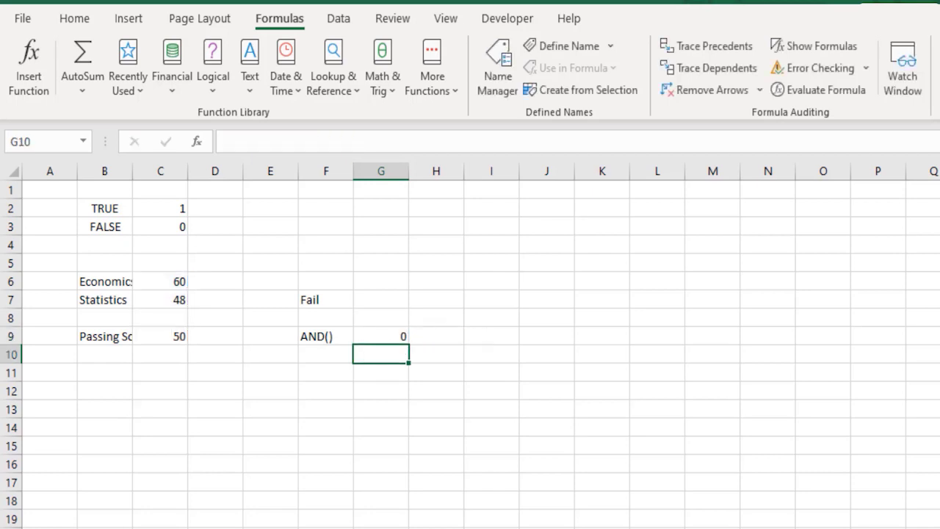
pyautogui.click(381, 336)
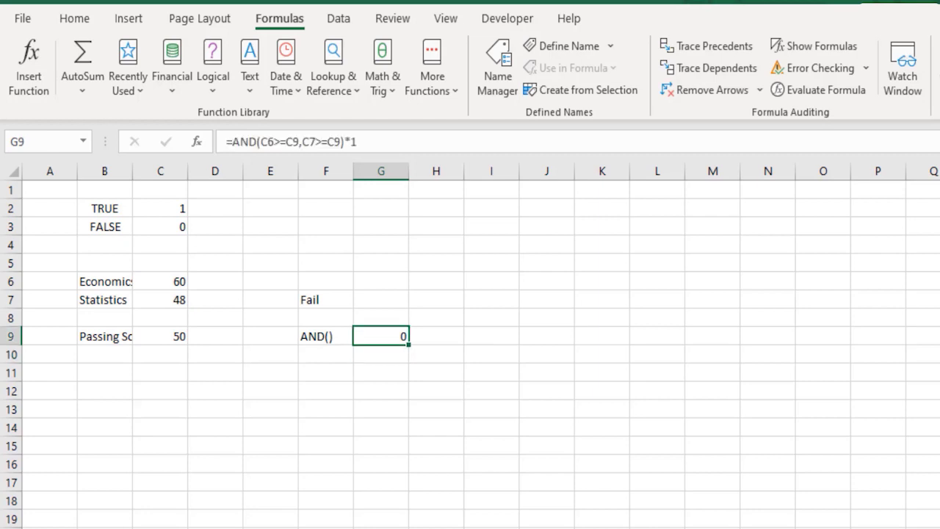
pyautogui.press('F2')
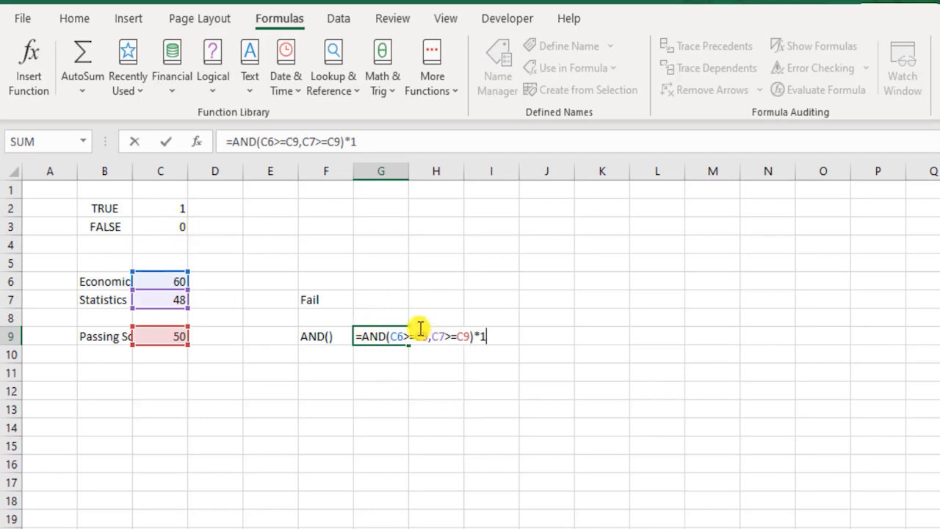
pyautogui.press('Escape')
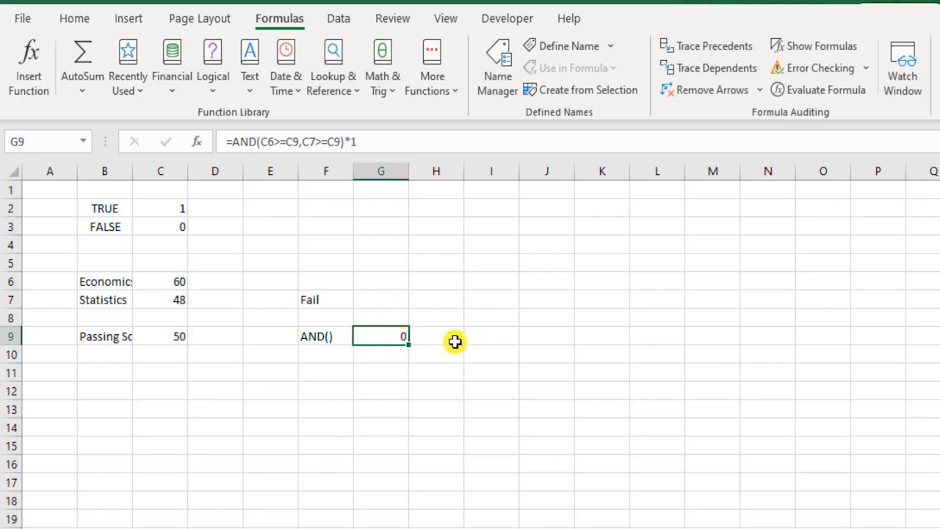
pyautogui.hotkey('ctrl', 'z')
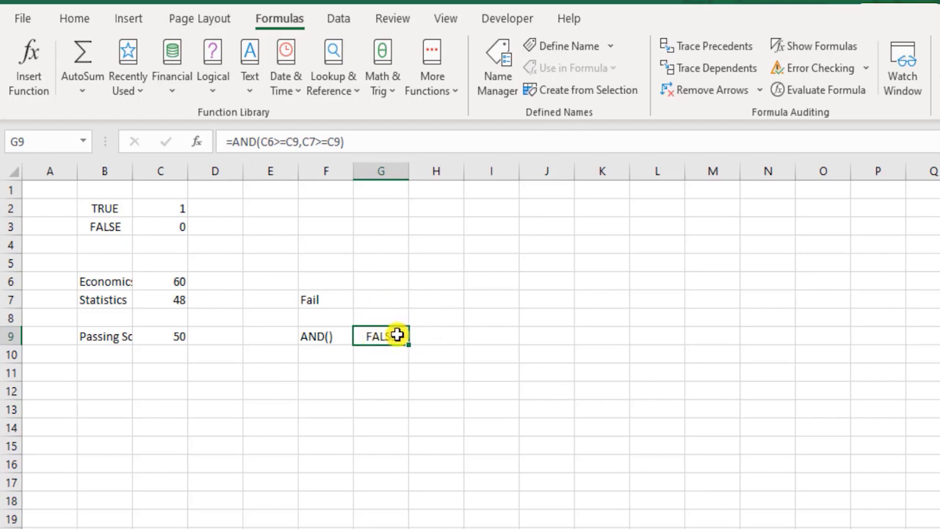
# Step: Copy F7's formula text IF(C6>=C9,IF(C7>=C9,"Pass","Fail"),"Fail") into K2 as plain text
pyautogui.doubleClick(316, 300)
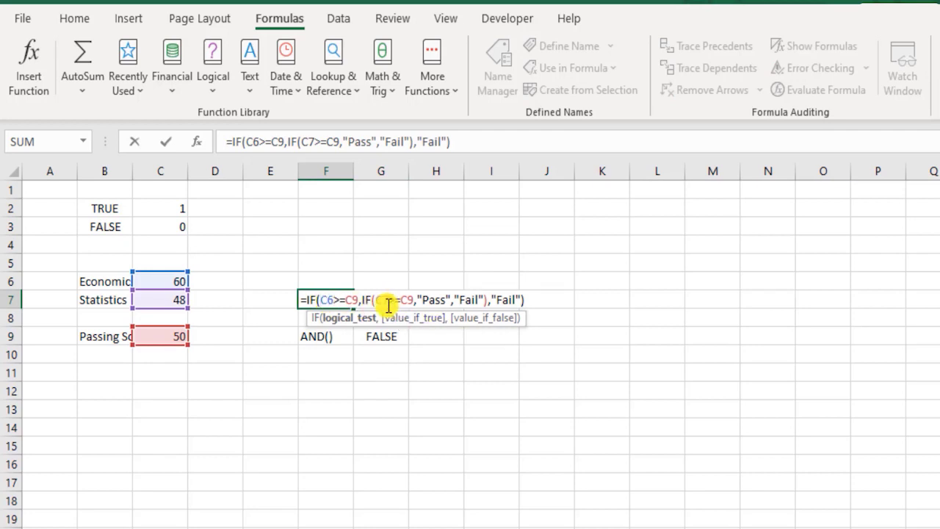
pyautogui.moveTo(302, 299); pyautogui.dragTo(548, 293)
pyautogui.hotkey('ctrl', 'c')
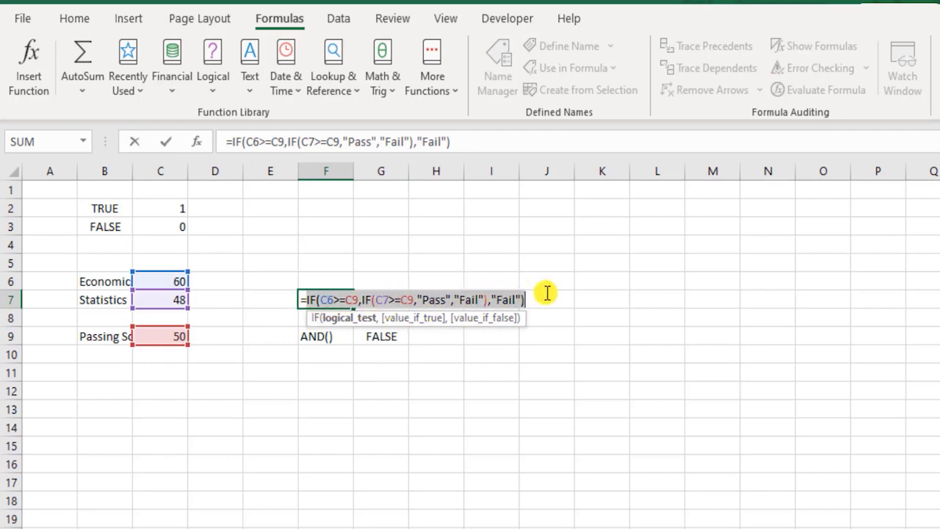
pyautogui.press('Escape')
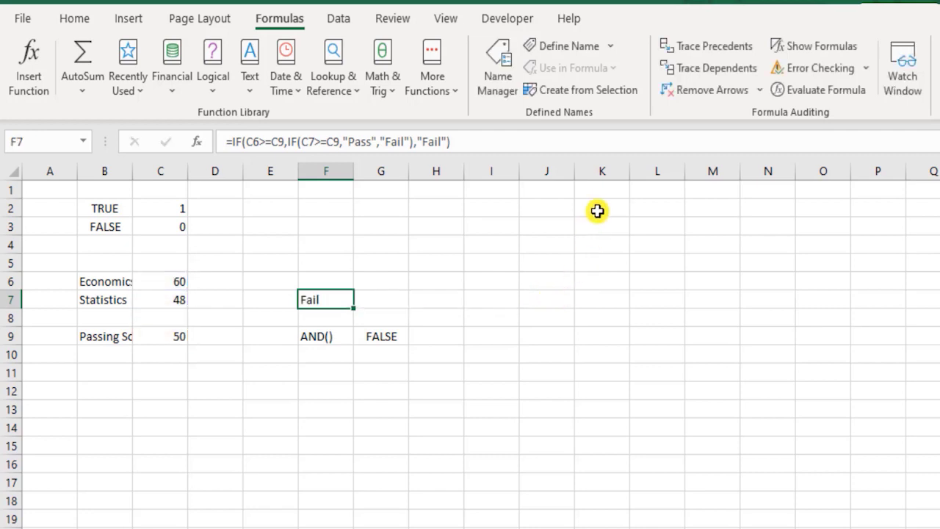
pyautogui.click(597, 211)
pyautogui.hotkey('ctrl', 'v')
pyautogui.click(597, 225)
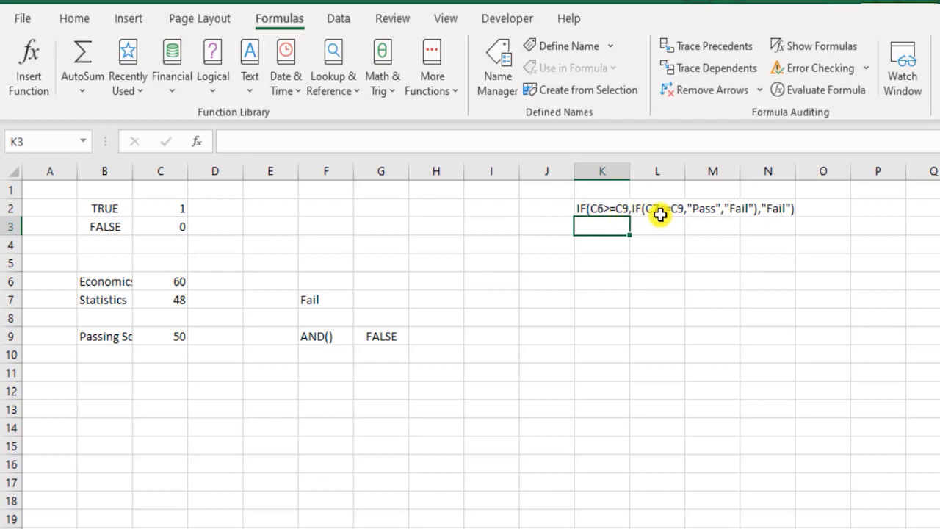
# Step: Enter =C6>=C9 in K4 to test the Economics score, returning TRUE
pyautogui.press('Down')
pyautogui.write('=C6')
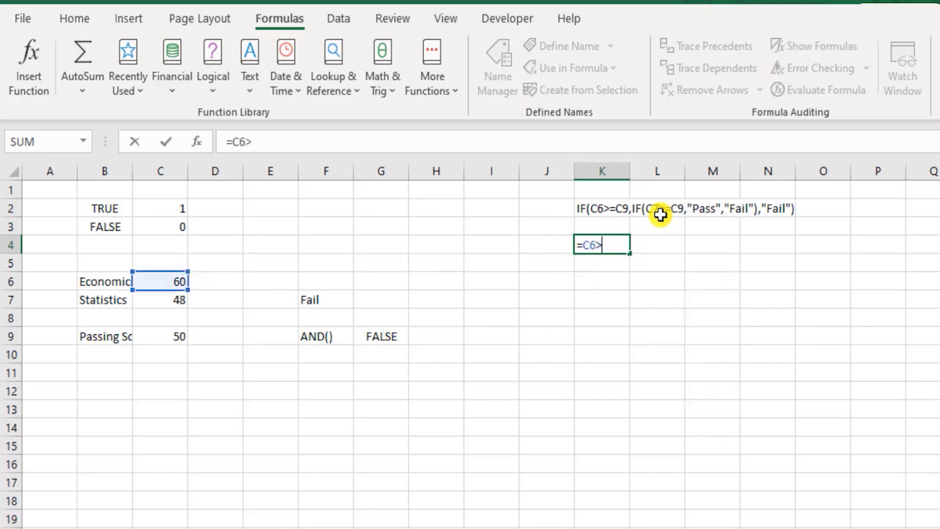
pyautogui.write('>=C(')
pyautogui.press('BackSpace')
pyautogui.write('9')
pyautogui.press('Return')
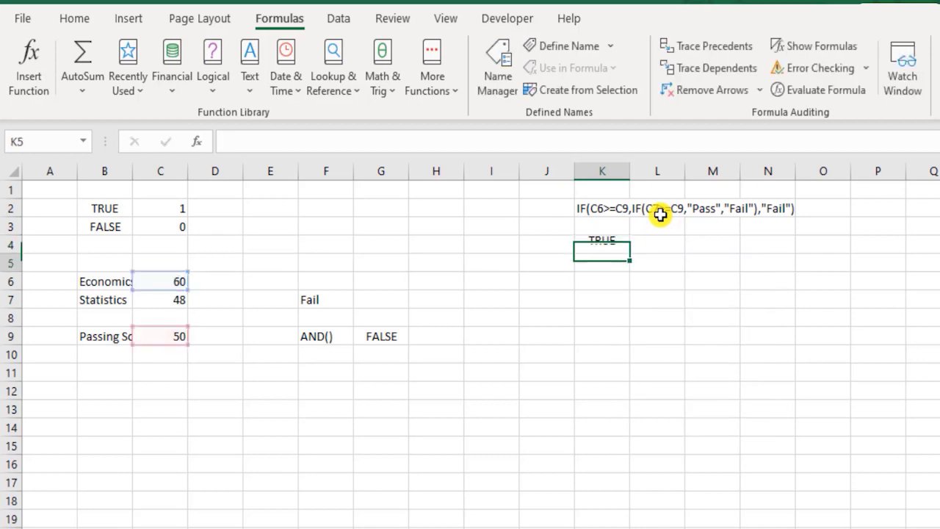
pyautogui.press('Up')
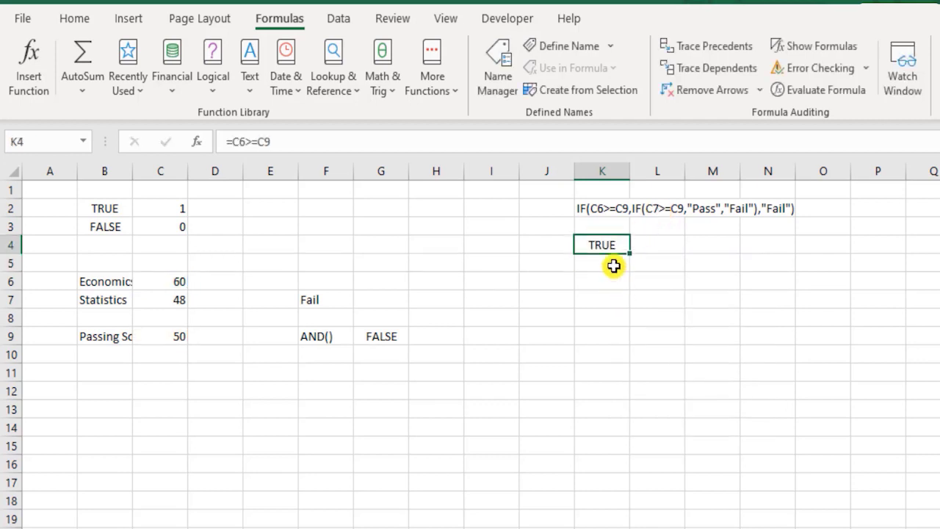
# Step: Copy K2's formula text into K6 and replace its first test C6>=C9 with TRUE
pyautogui.click(605, 208)
pyautogui.moveTo(512, 141); pyautogui.dragTo(4, 125)
pyautogui.hotkey('ctrl', 'c')
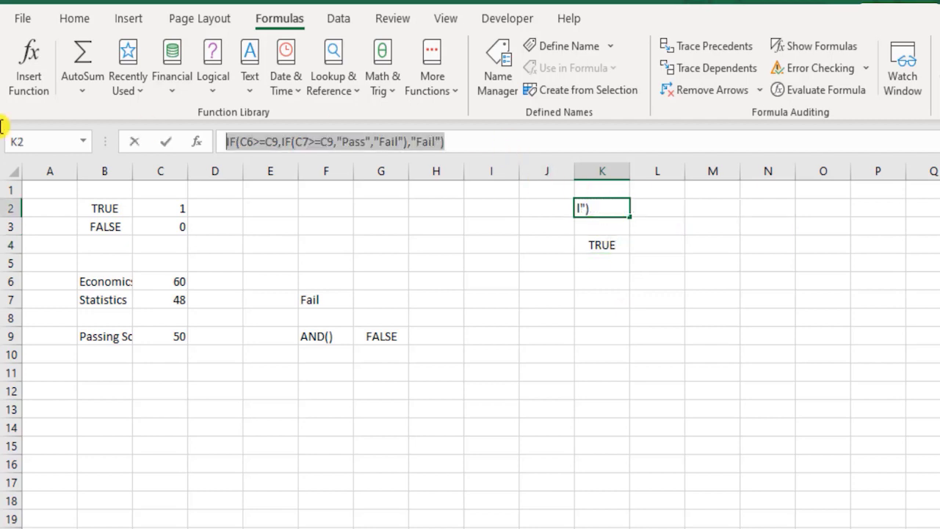
pyautogui.press('Escape')
pyautogui.click(602, 282)
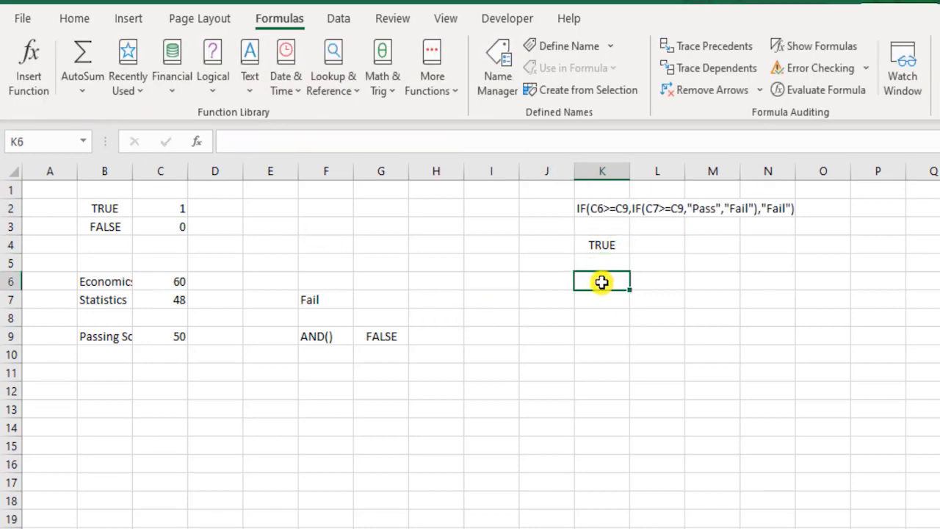
pyautogui.hotkey('ctrl', 'v')
pyautogui.doubleClick(600, 281)
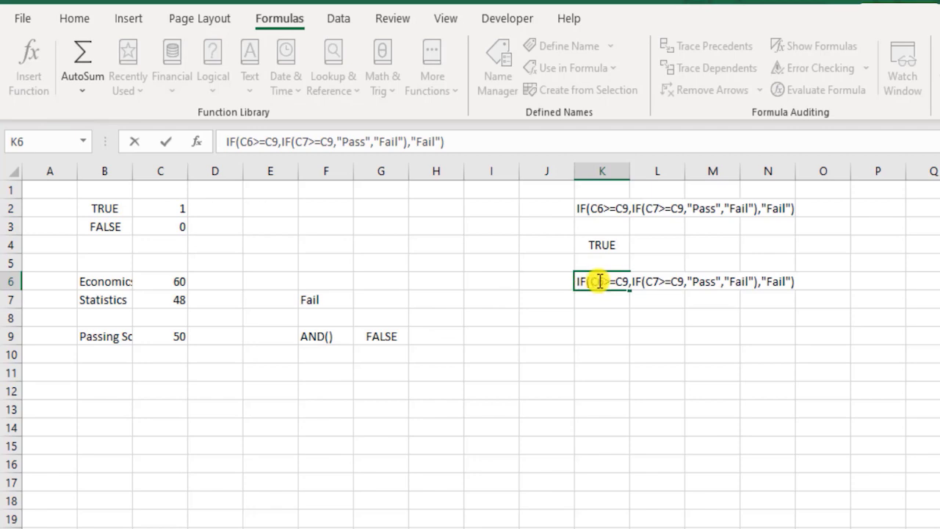
pyautogui.moveTo(600, 282); pyautogui.dragTo(626, 281)
pyautogui.write('T')
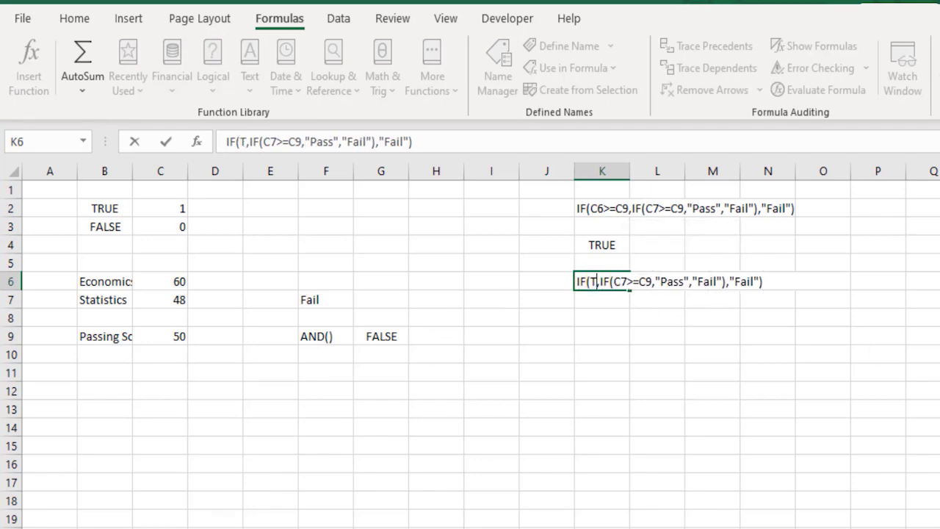
pyautogui.write('UR')
pyautogui.press('BackSpace')
pyautogui.press('BackSpace')
pyautogui.write('RUE')
pyautogui.press('Return')
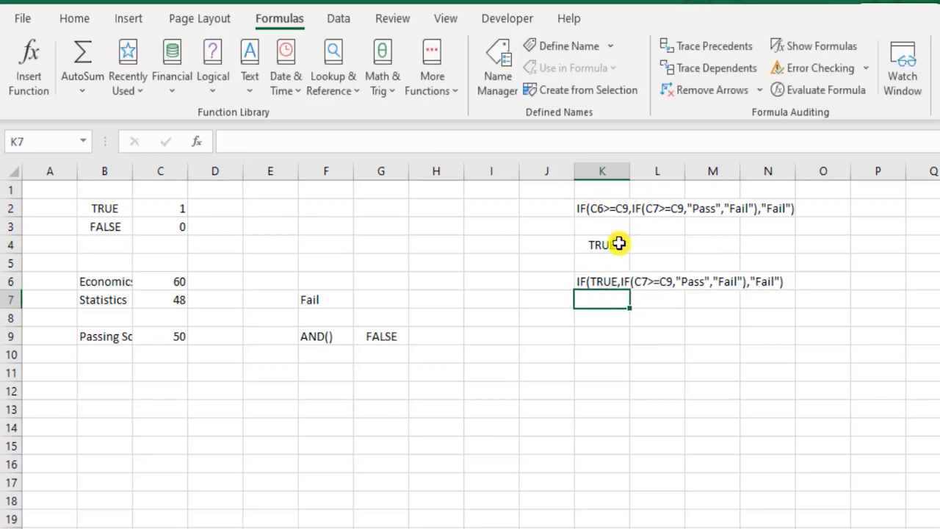
# Step: Compare K4's =C6>=C9 formula with the IF(TRUE,...) text in K6
pyautogui.doubleClick(619, 243)
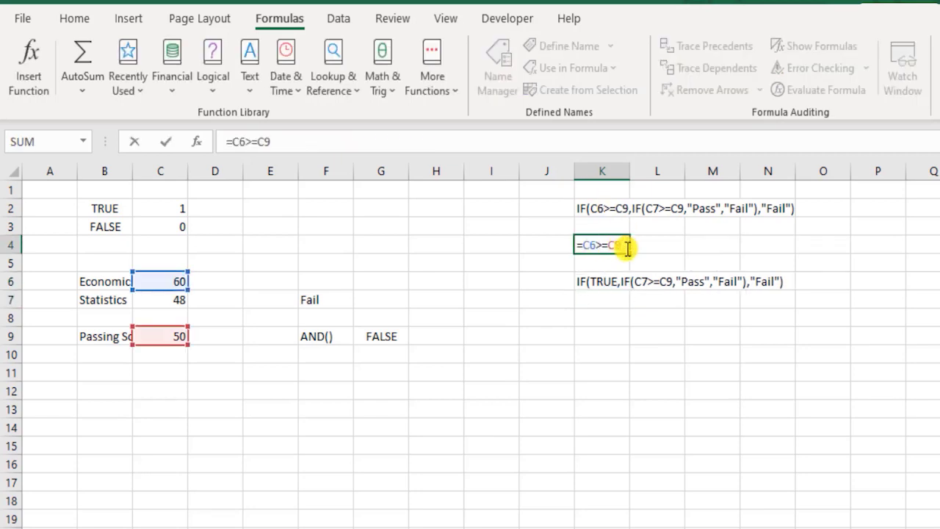
pyautogui.press('Escape')
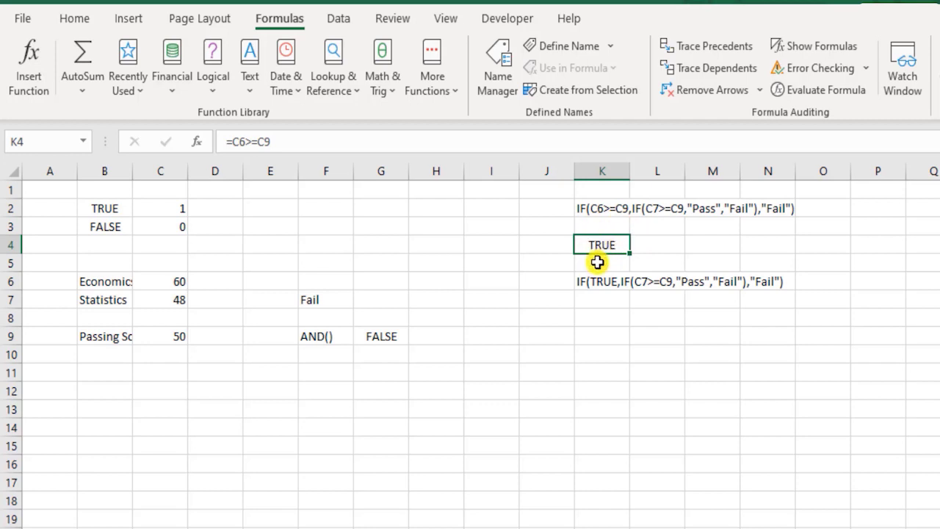
pyautogui.click(612, 289)
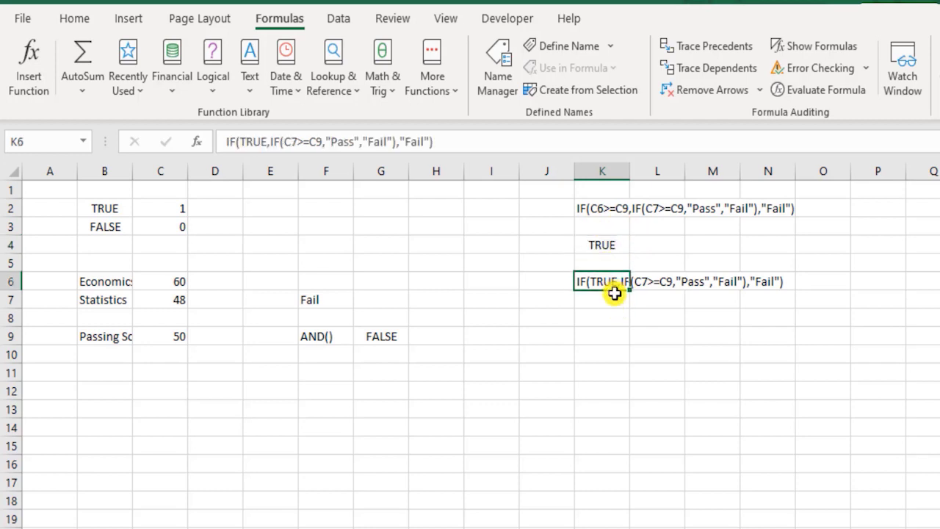
pyautogui.click(624, 314)
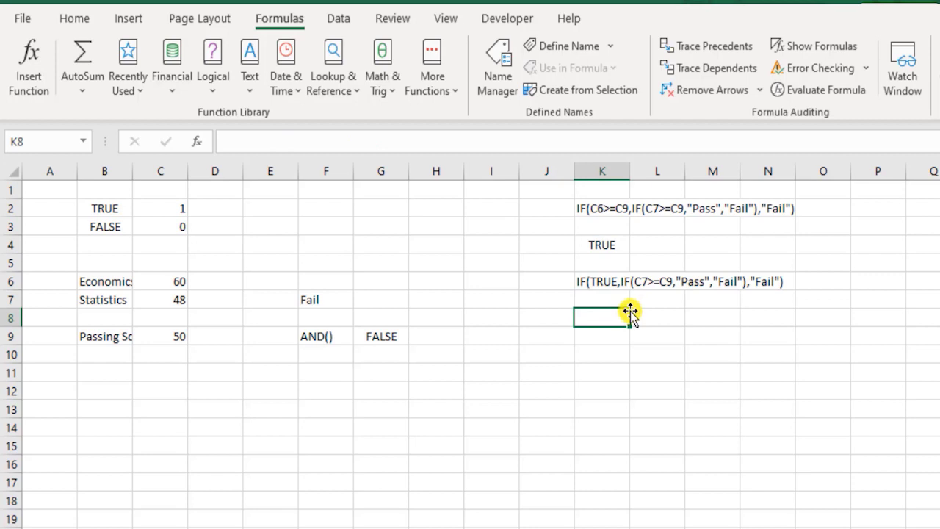
pyautogui.press('Down')
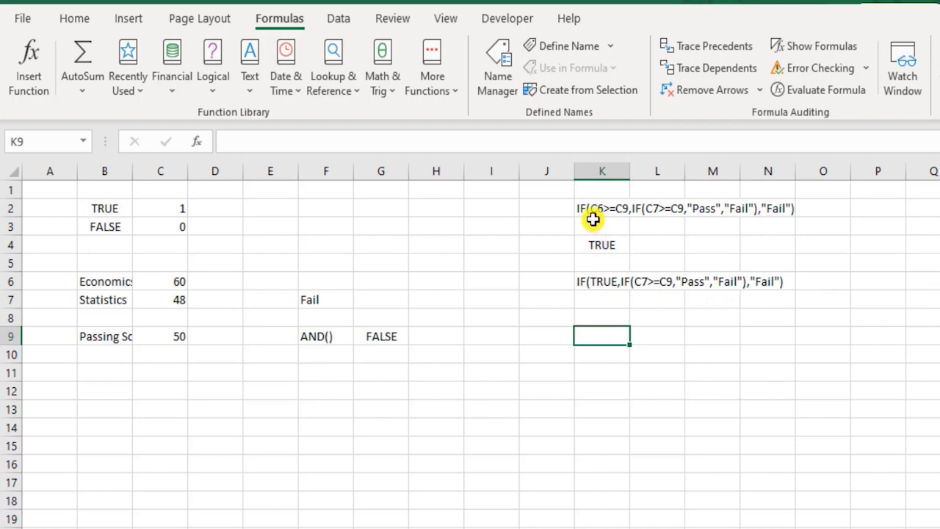
pyautogui.click(173, 299)
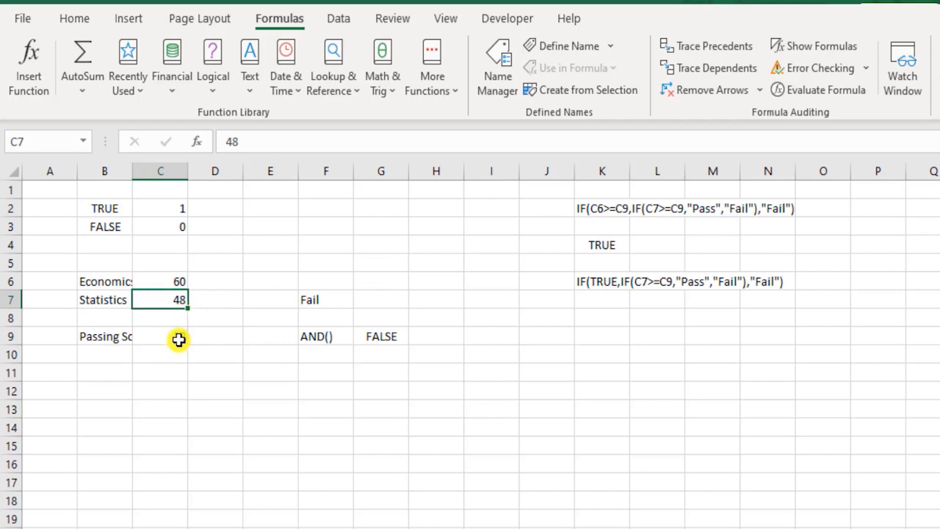
# Step: Copy K6's IF(TRUE,...) text into K8 and change TRUE to FALSE
pyautogui.click(619, 281)
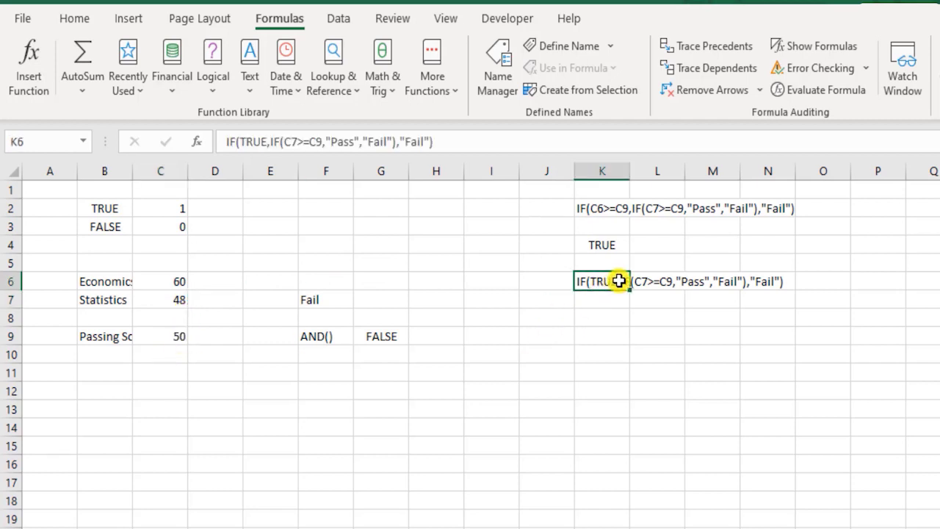
pyautogui.press('Down')
pyautogui.press('Down')
pyautogui.hotkey('ctrl', 'v')
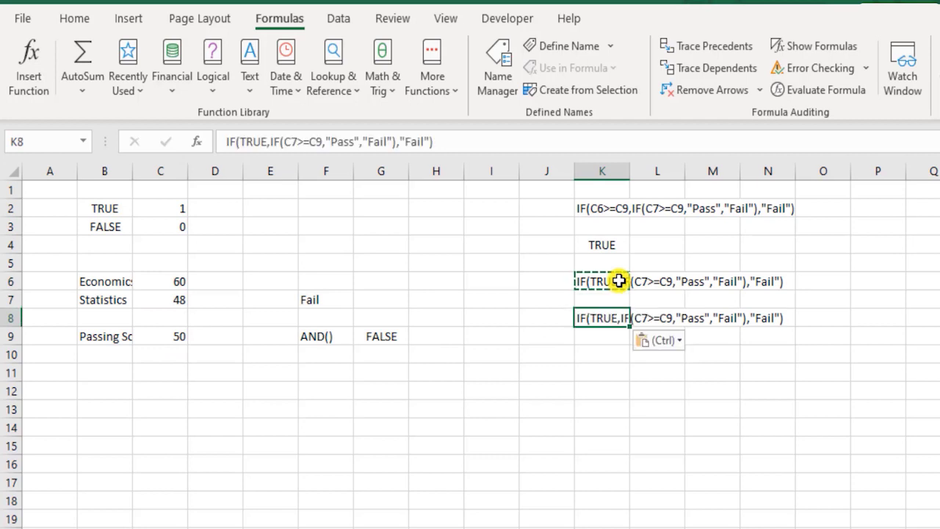
pyautogui.press('F2')
pyautogui.press('Home')
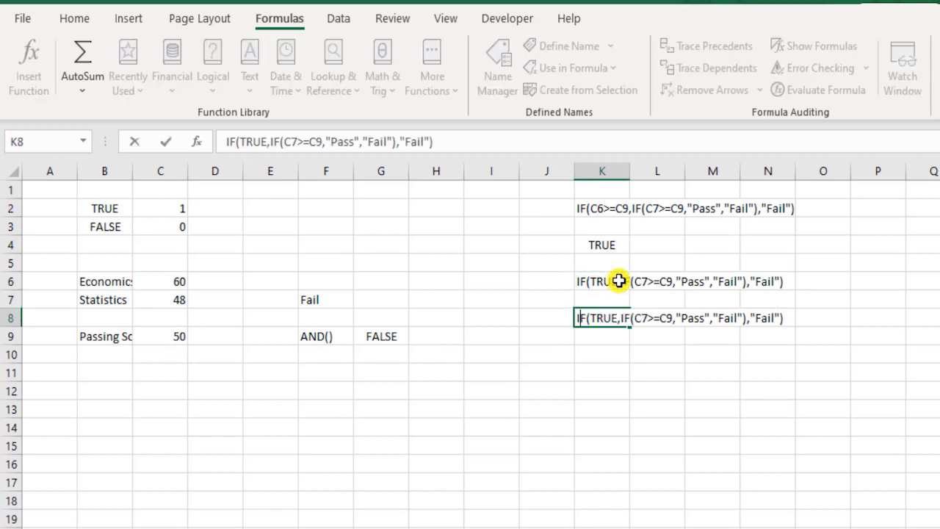
pyautogui.hotkey('shift', 'Right')
pyautogui.hotkey('shift', 'Right')
pyautogui.hotkey('shift', 'Right')
pyautogui.hotkey('shift', 'Right')
pyautogui.write('FALSE')
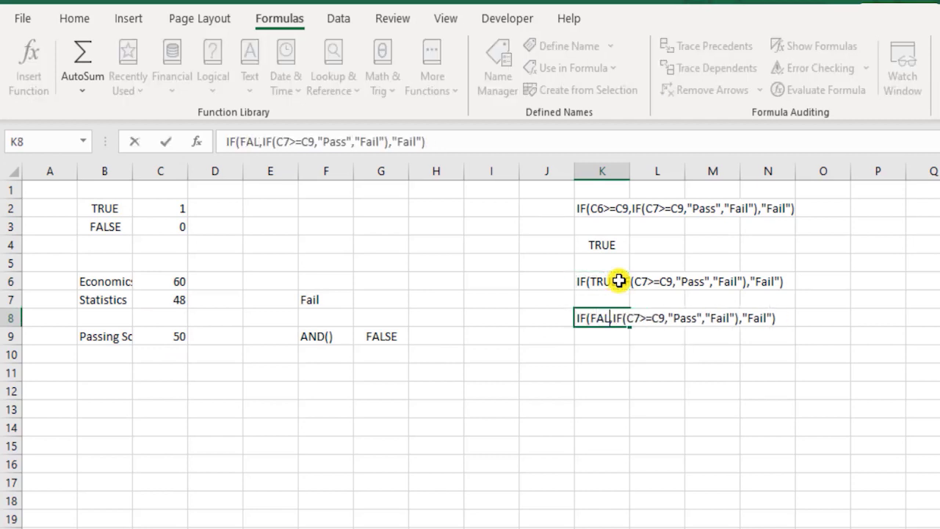
pyautogui.press('Up')
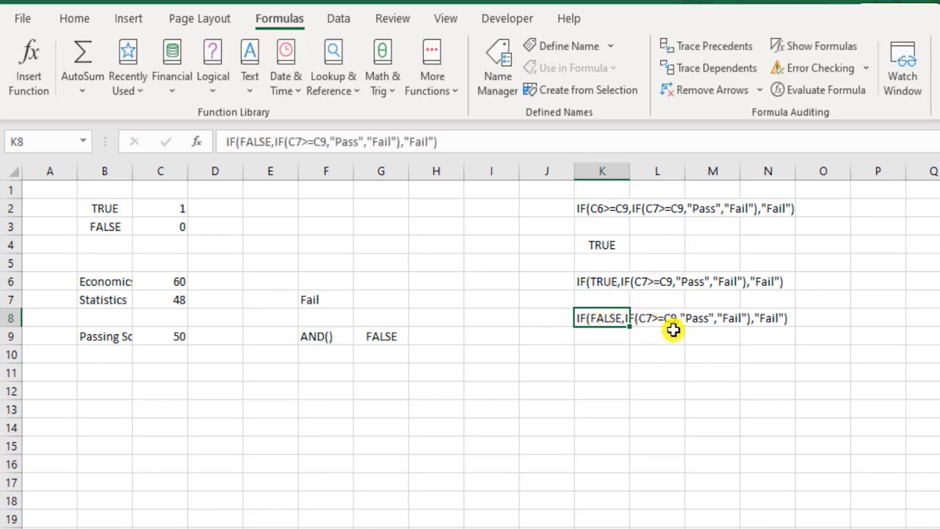
pyautogui.click(661, 369)
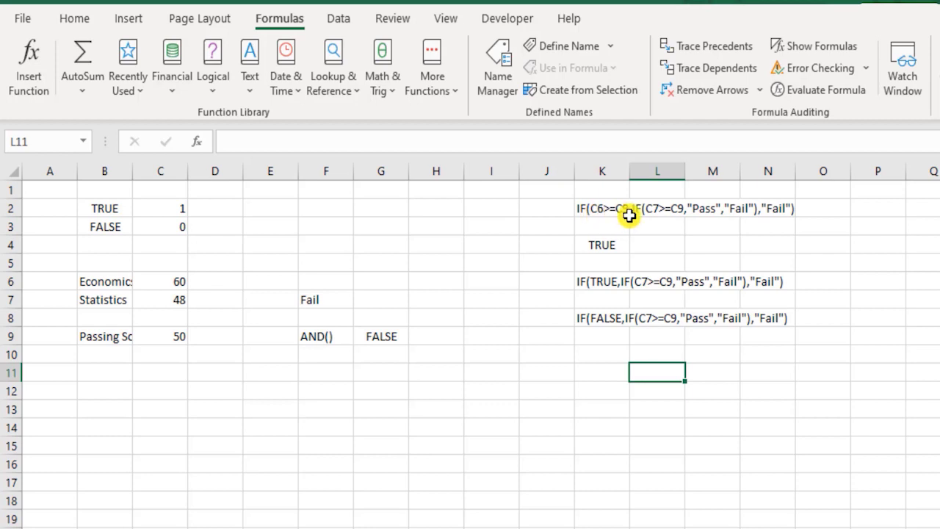
pyautogui.click(624, 245)
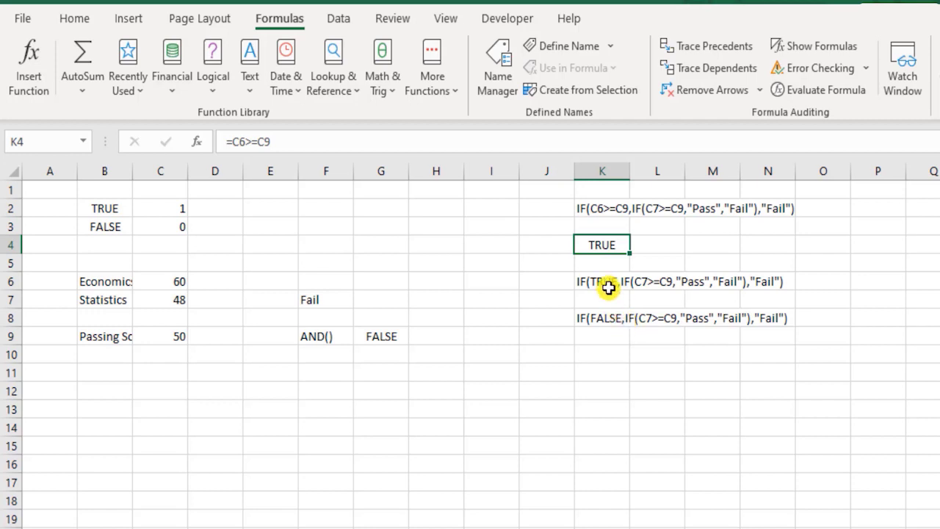
pyautogui.click(318, 376)
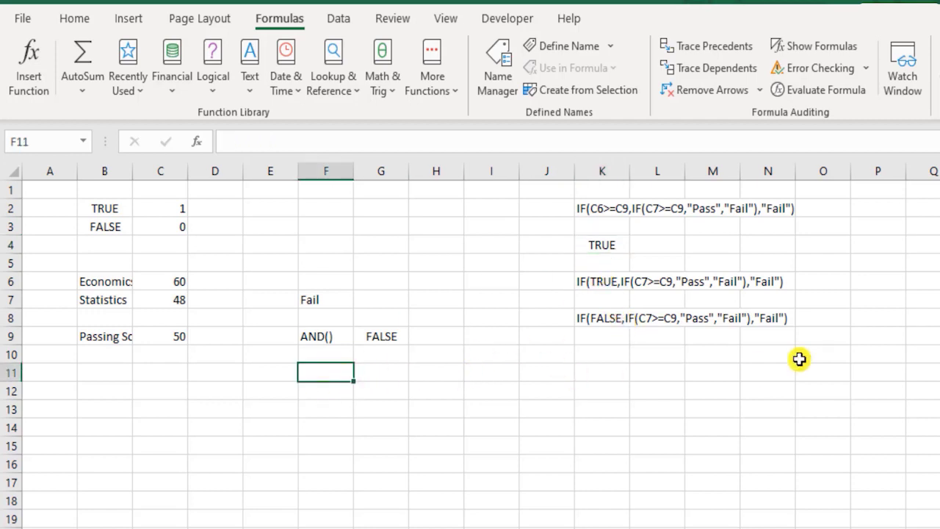
pyautogui.click(331, 337)
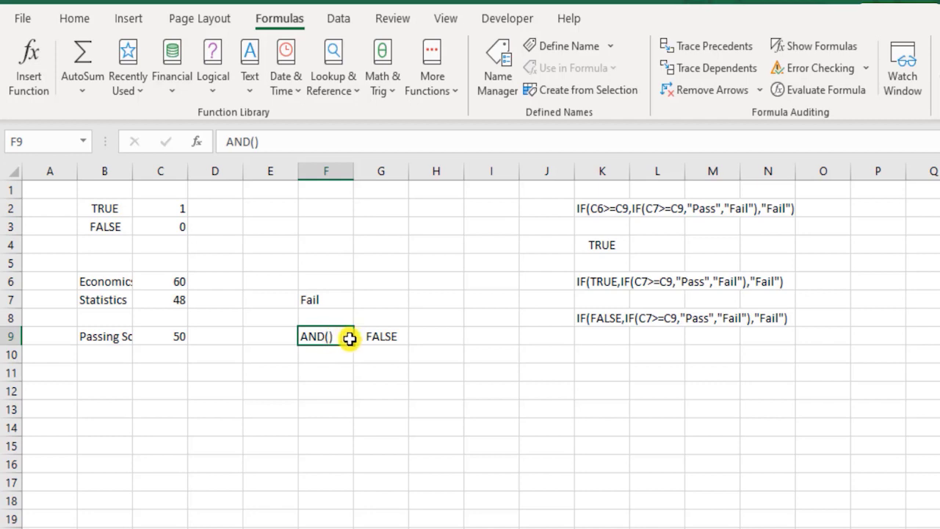
pyautogui.click(385, 339)
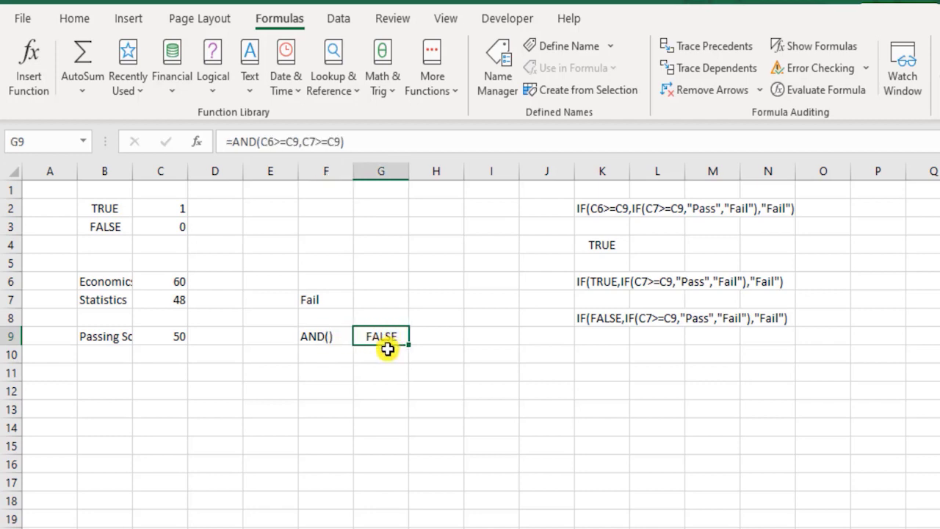
pyautogui.click(615, 281)
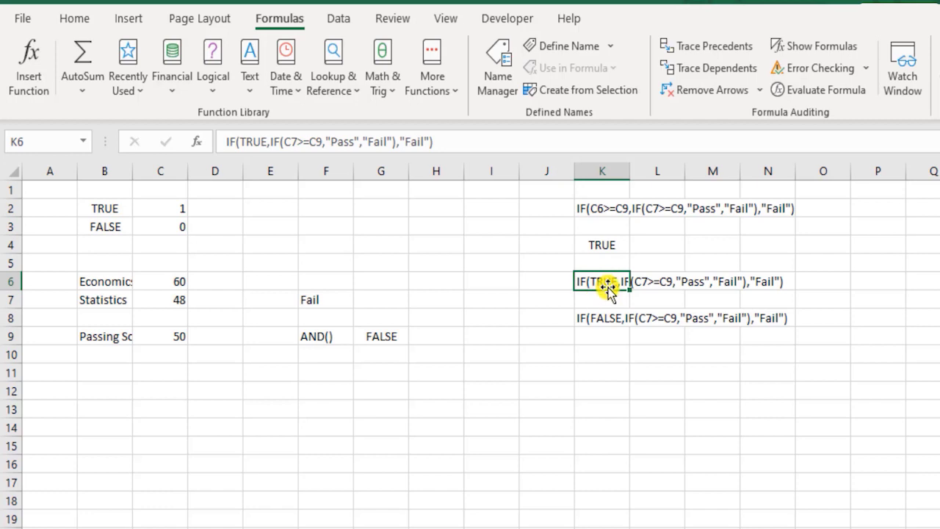
# Step: Enter =IF(AND(C6>=C9,C7>=C9),"Pass", in F11, leaving the formula uncommitted
pyautogui.doubleClick(317, 377)
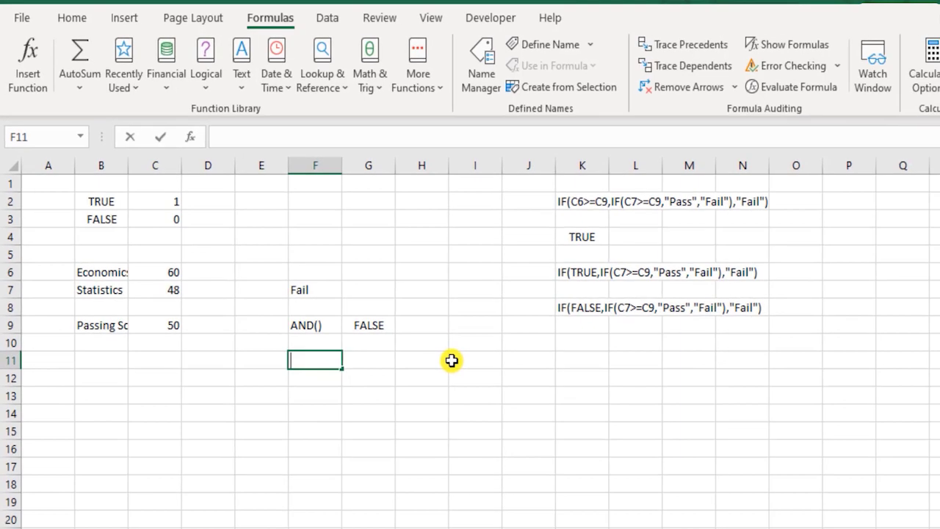
pyautogui.write('=if')
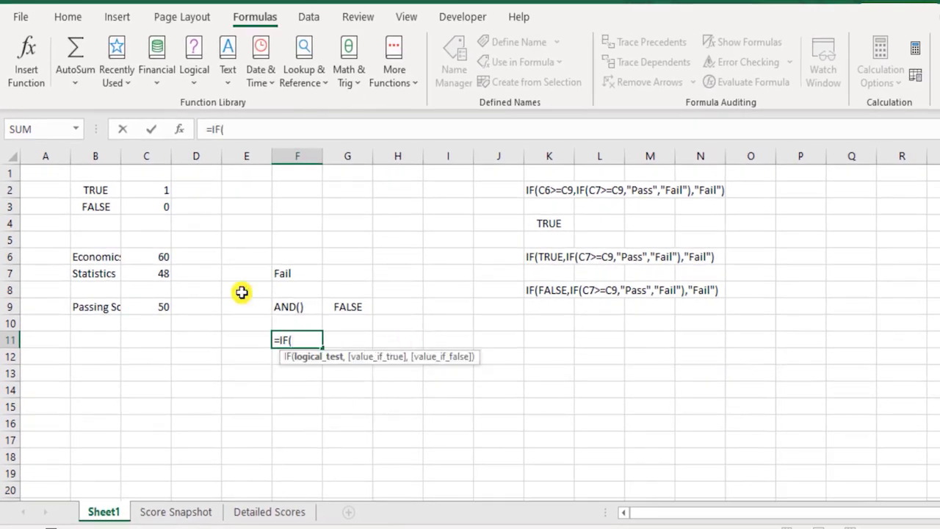
pyautogui.write('an')
pyautogui.press('Tab')
pyautogui.click(160, 253)
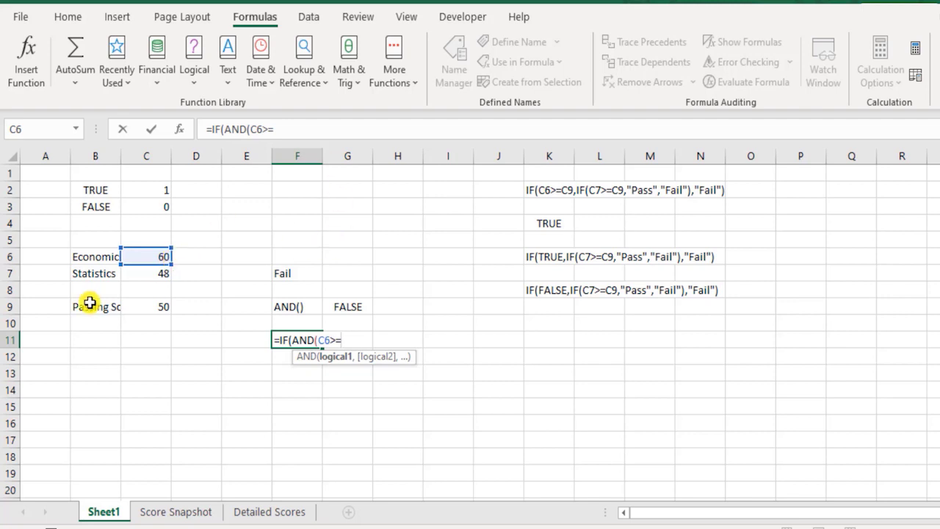
pyautogui.click(146, 306)
pyautogui.write(',')
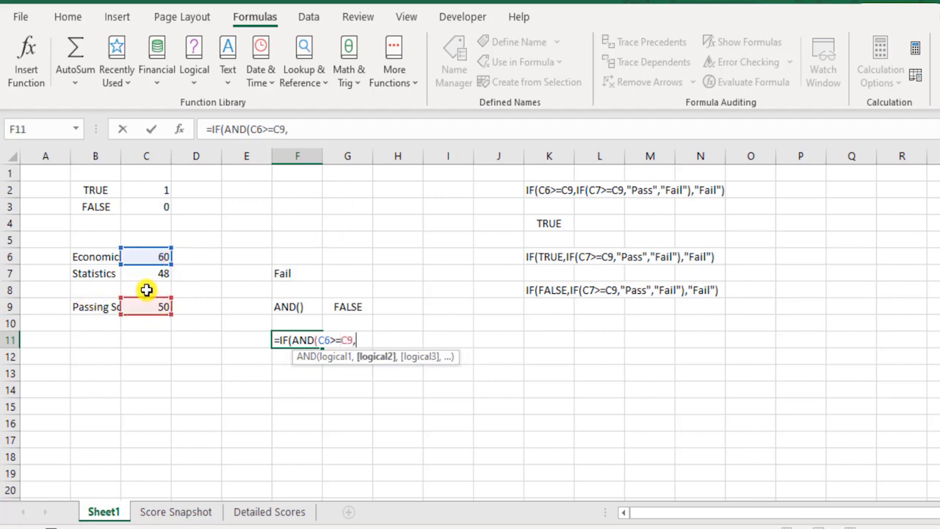
pyautogui.click(163, 274)
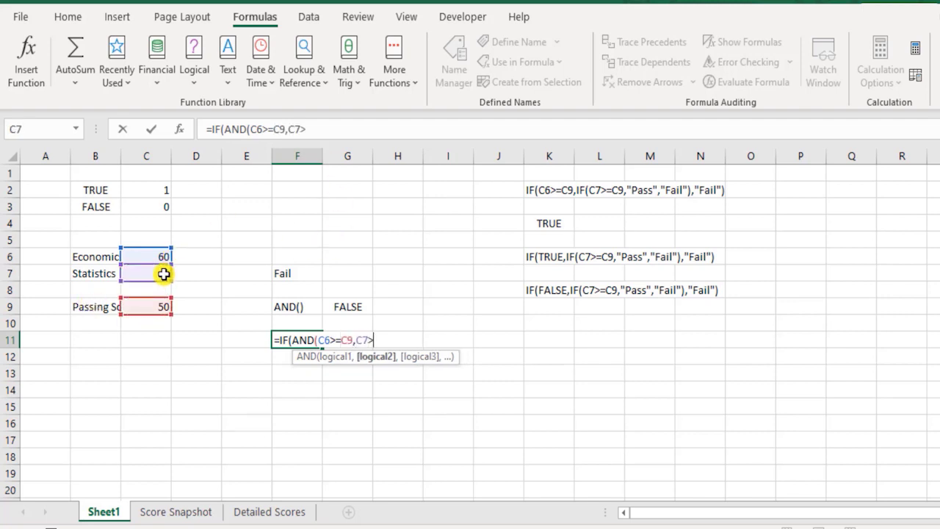
pyautogui.click(146, 307)
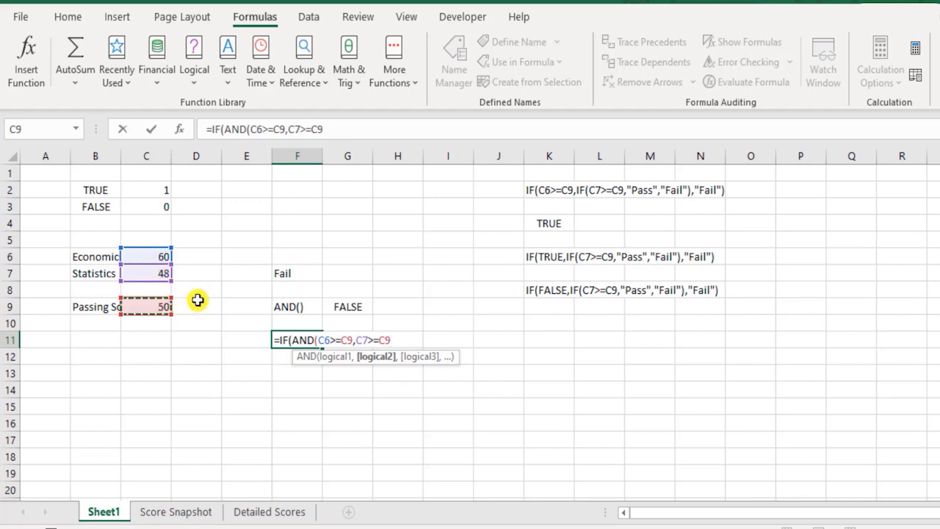
pyautogui.write(')')
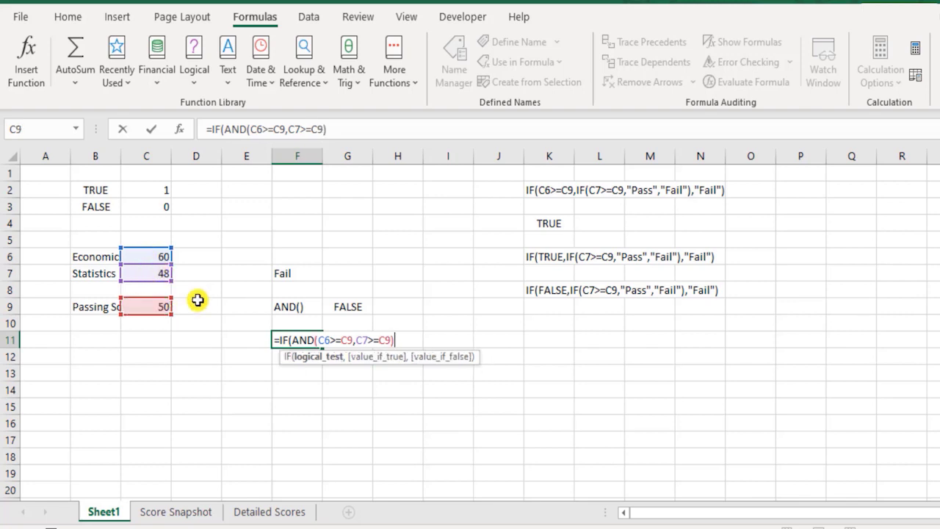
pyautogui.write(',"Pass')
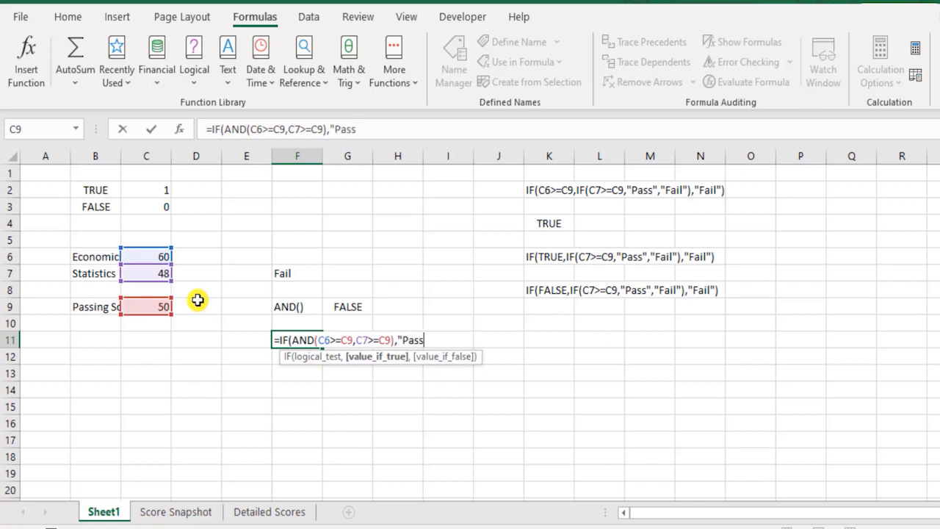
pyautogui.write('","Fail")')
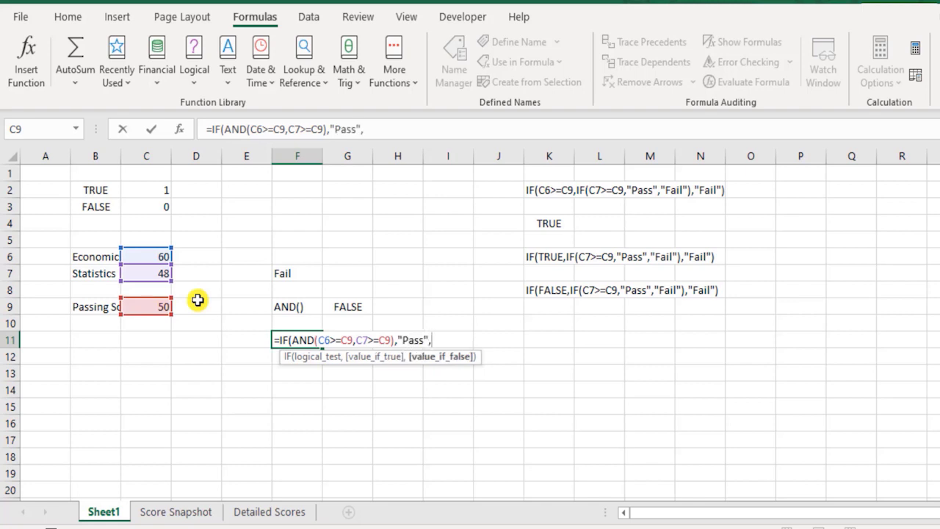